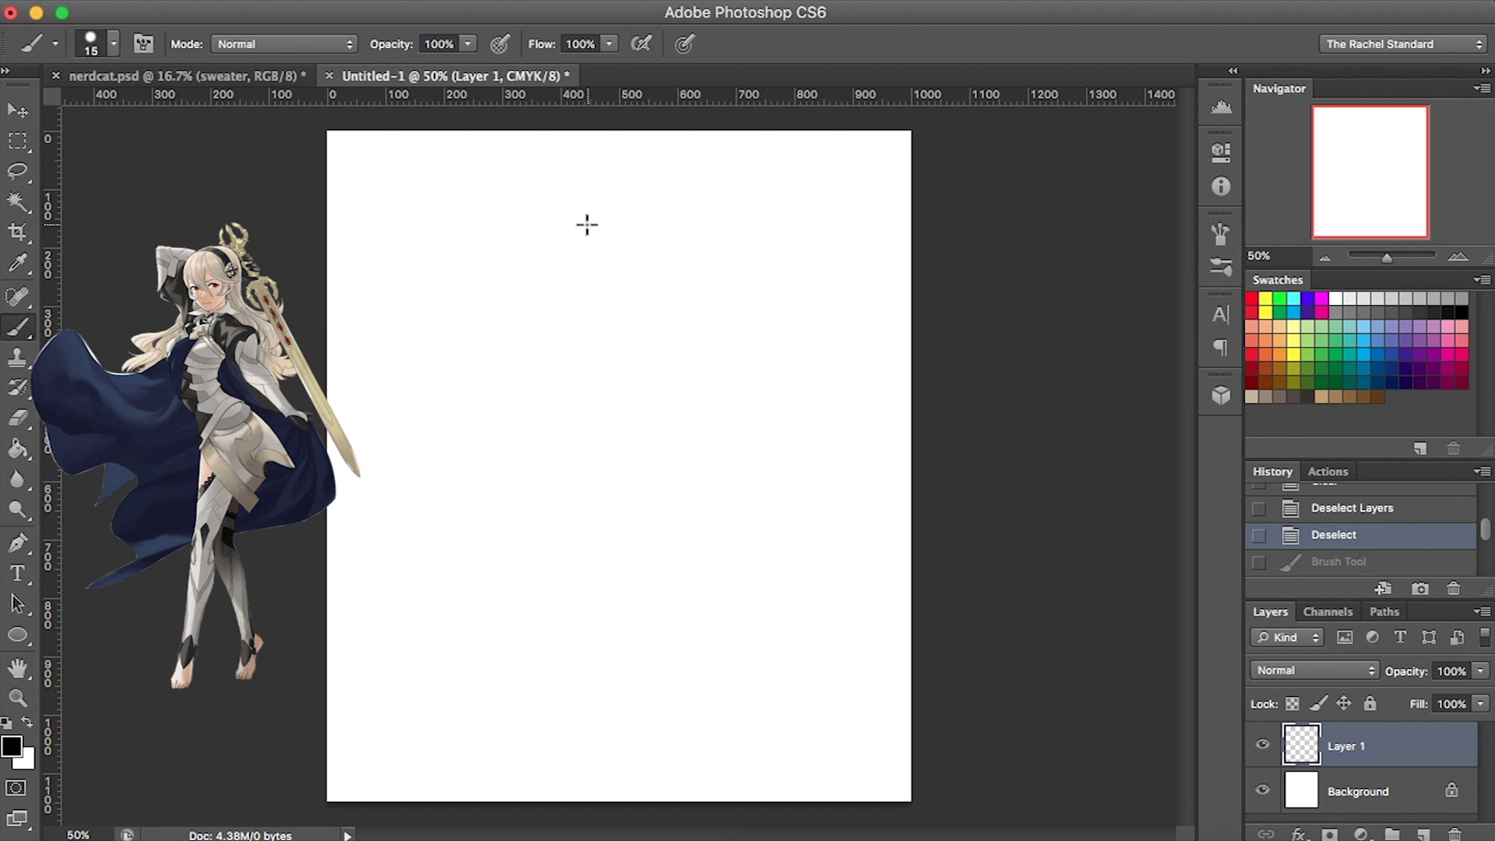
Brush the round head outline with pointed ears and hair running down the right side.
mouse_move(586, 190)
mouse_down()
mouse_move(553, 205)
mouse_move(541, 233)
mouse_move(565, 278)
mouse_move(614, 290)
mouse_move(651, 242)
mouse_move(615, 191)
mouse_move(502, 199)
mouse_move(539, 249)
mouse_up()
mouse_move(654, 236)
mouse_down()
mouse_move(684, 221)
mouse_move(651, 259)
mouse_up()
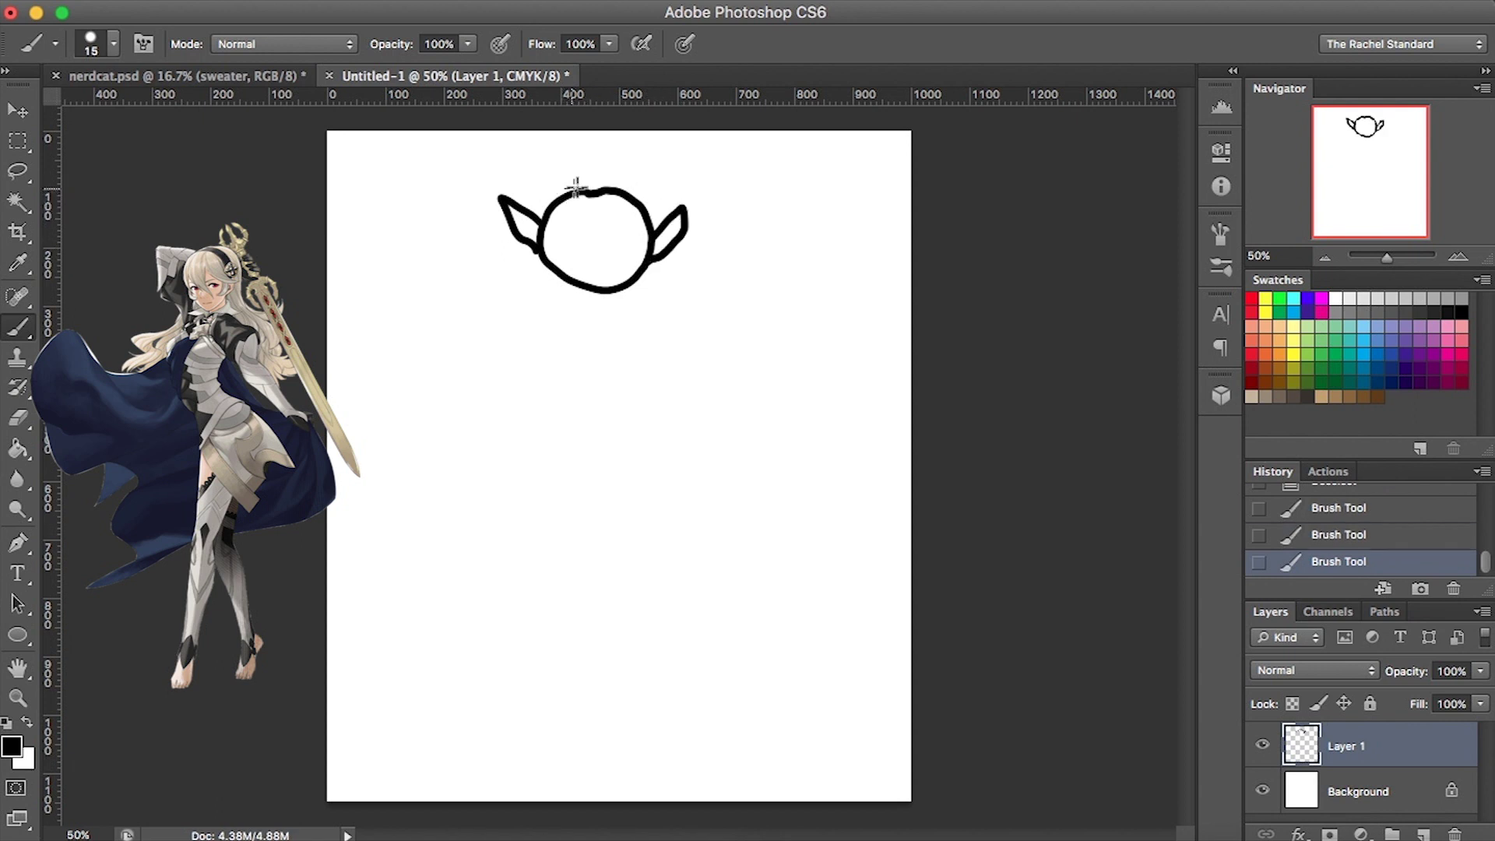
mouse_move(583, 181)
mouse_down()
mouse_move(535, 191)
mouse_move(474, 385)
mouse_move(606, 178)
mouse_move(672, 199)
mouse_move(673, 256)
mouse_up()
mouse_move(672, 255)
mouse_down()
mouse_move(688, 302)
mouse_move(682, 393)
mouse_up()
Draw thick bangs across the forehead and dot the two eyes.
drag(554, 208, 650, 234)
mouse_move(555, 204)
mouse_down()
mouse_move(645, 210)
mouse_move(567, 201)
mouse_move(554, 208)
mouse_move(605, 204)
mouse_move(573, 209)
mouse_move(572, 234)
mouse_move(651, 230)
mouse_up()
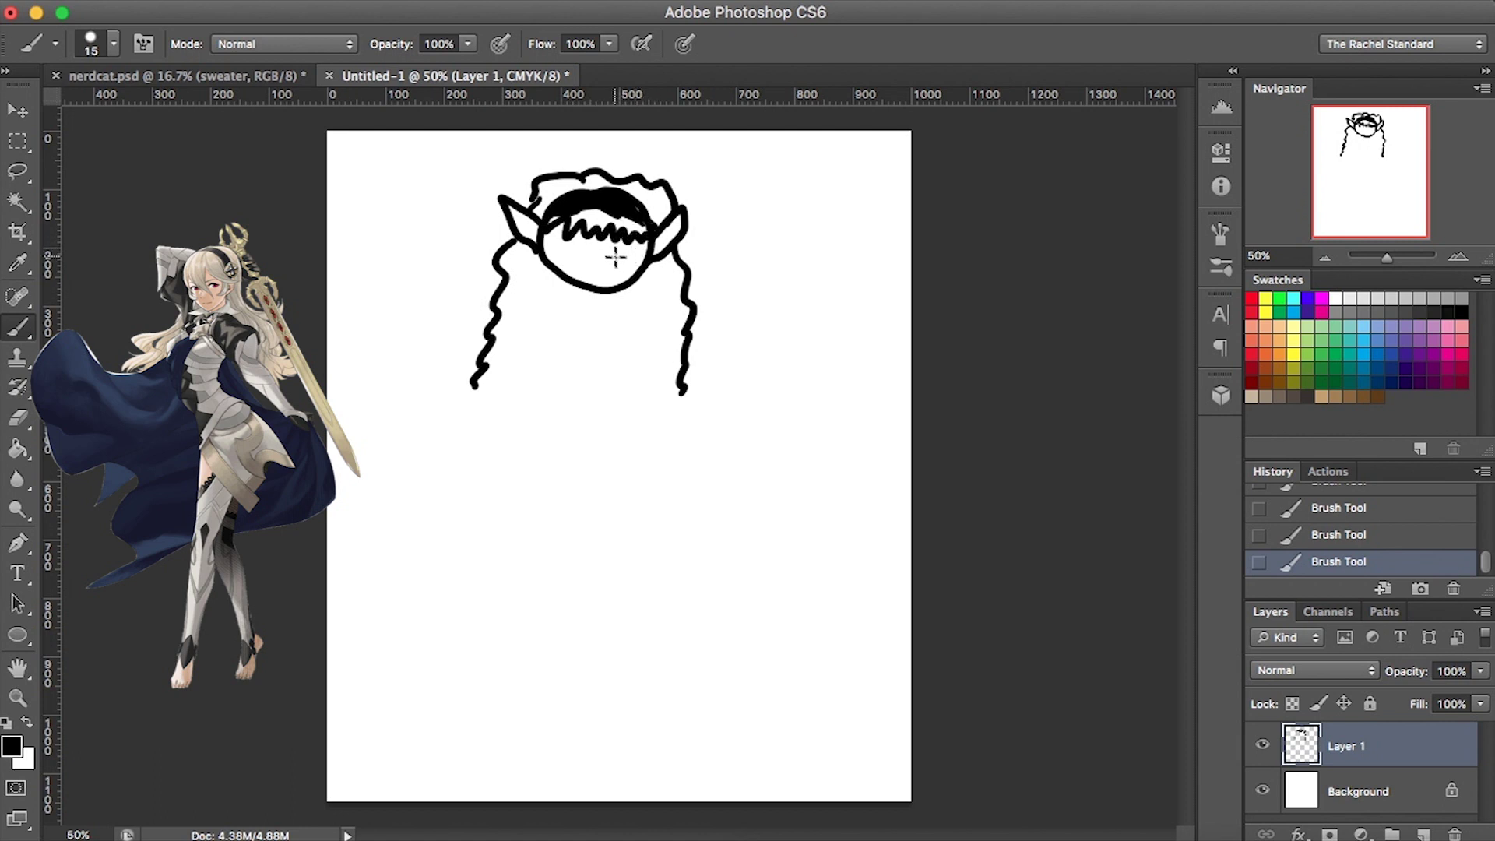
click(571, 249)
click(633, 254)
Brush a curved smile under the eyes and a rounded neck below the chin.
mouse_move(584, 264)
mouse_down()
mouse_move(599, 274)
mouse_move(615, 259)
mouse_up()
mouse_move(577, 288)
mouse_down()
mouse_move(574, 317)
mouse_move(619, 327)
mouse_move(607, 338)
mouse_move(618, 321)
mouse_up()
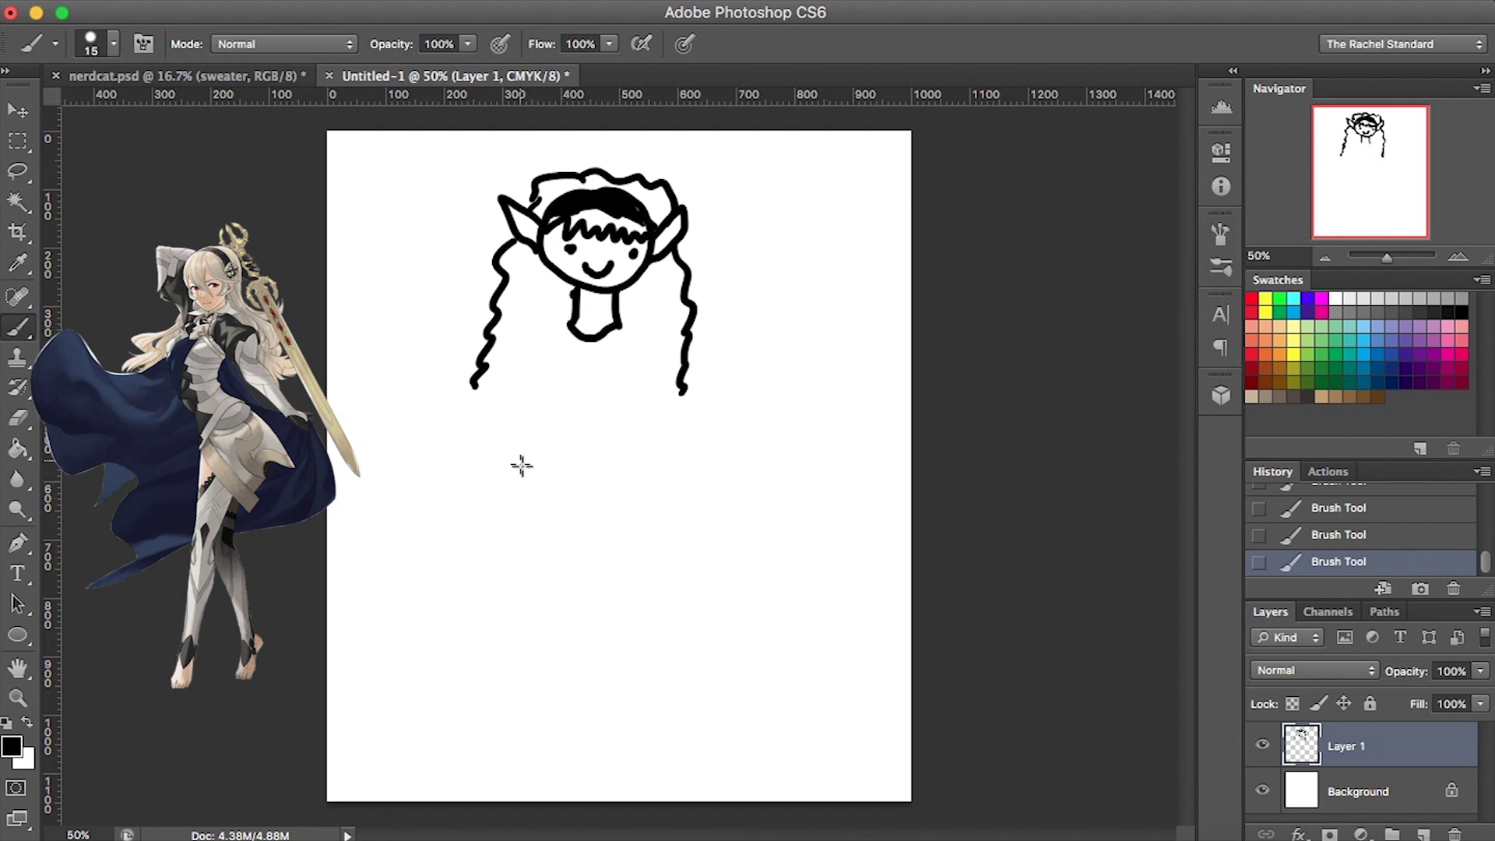
Draw the waistline, both long legs and the bare feet in black.
mouse_move(517, 460)
mouse_down()
mouse_move(579, 478)
mouse_move(688, 446)
mouse_up()
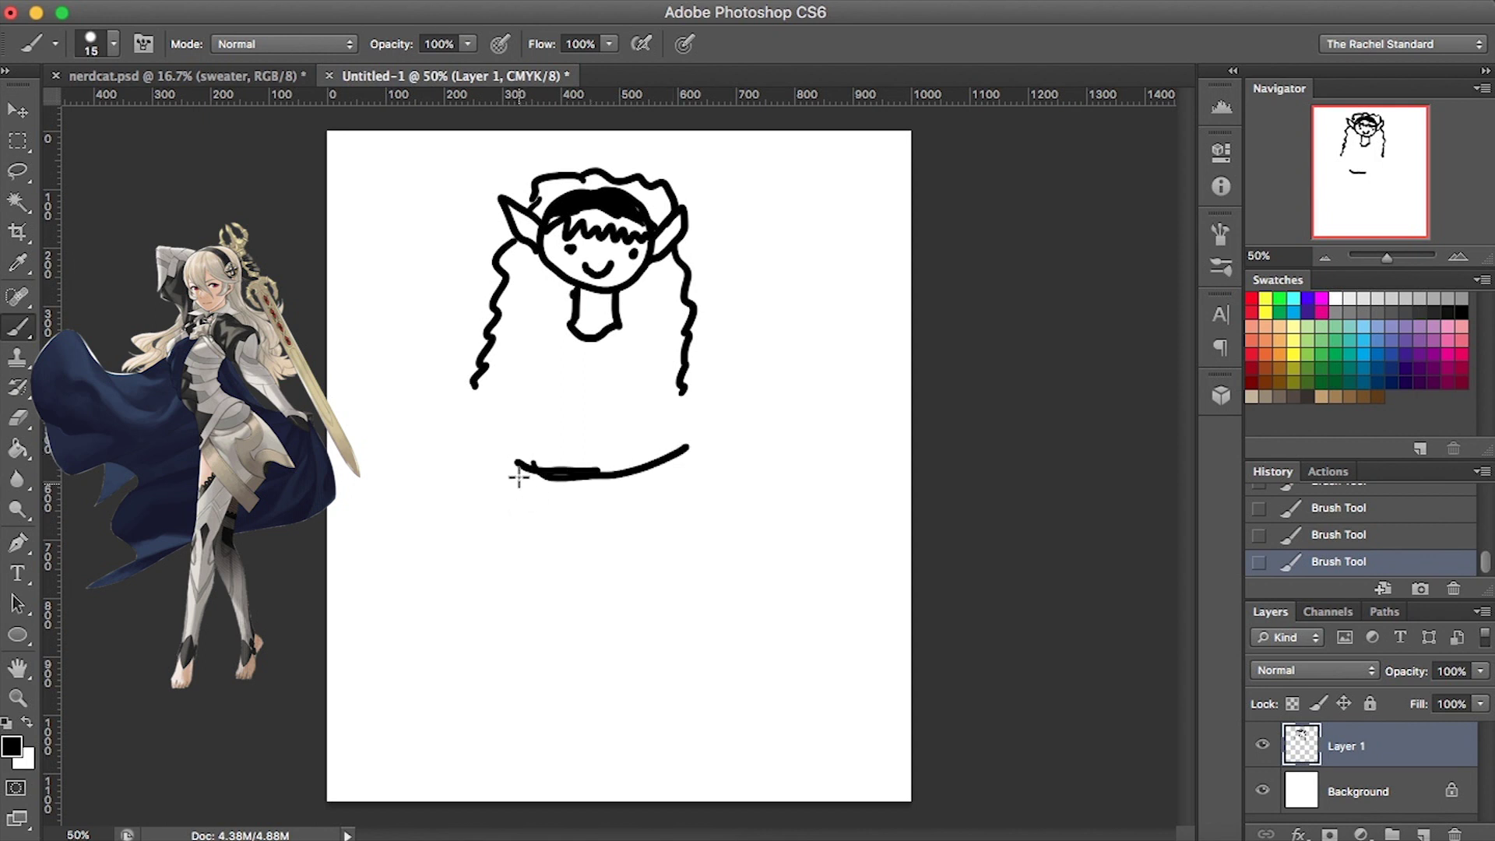
drag(519, 468, 473, 656)
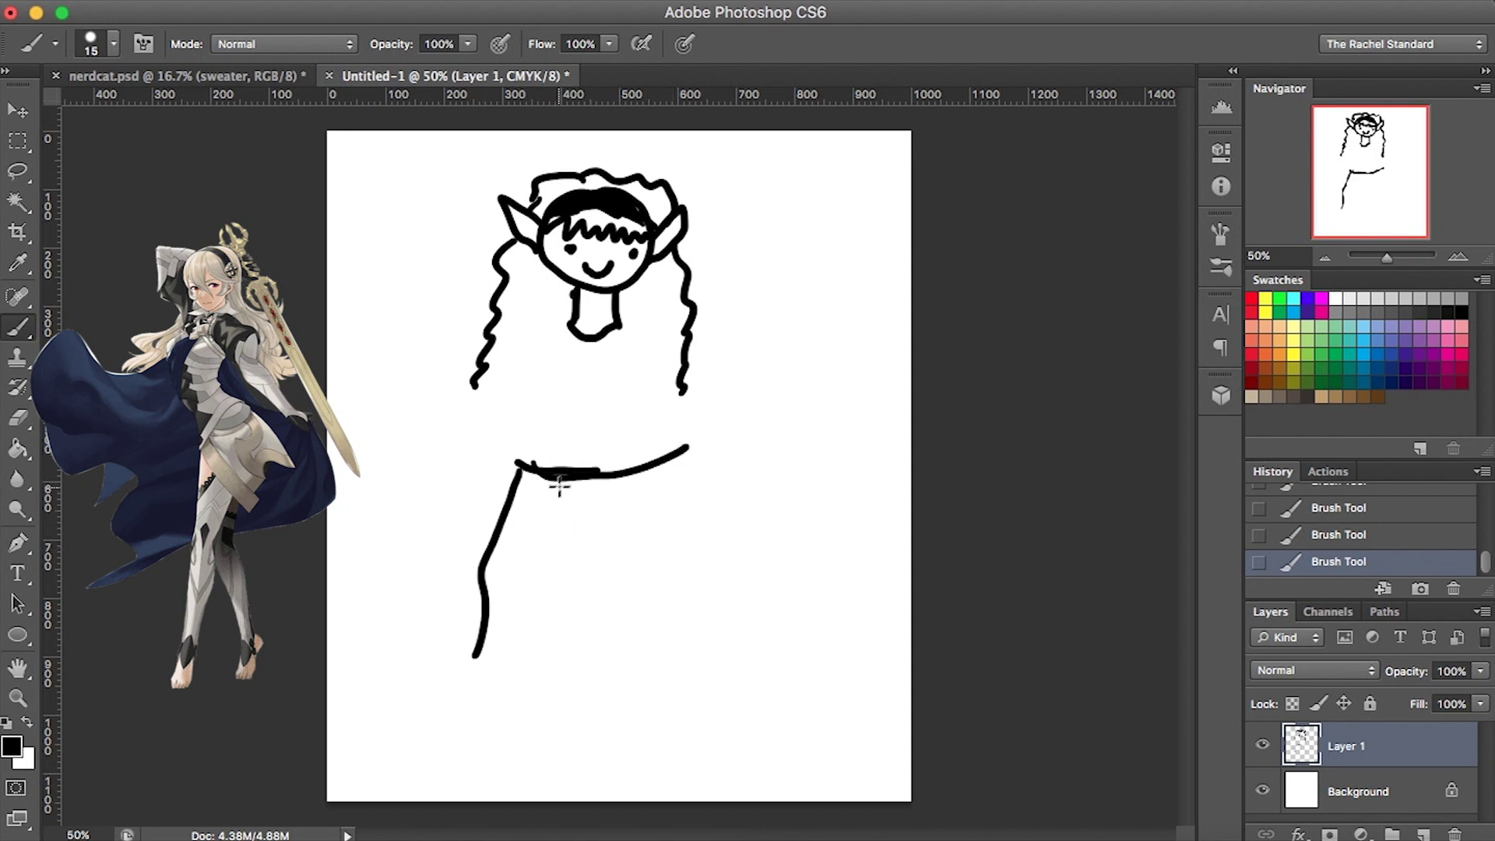
drag(567, 479, 518, 661)
mouse_move(633, 472)
mouse_down()
mouse_move(652, 600)
mouse_move(645, 658)
mouse_up()
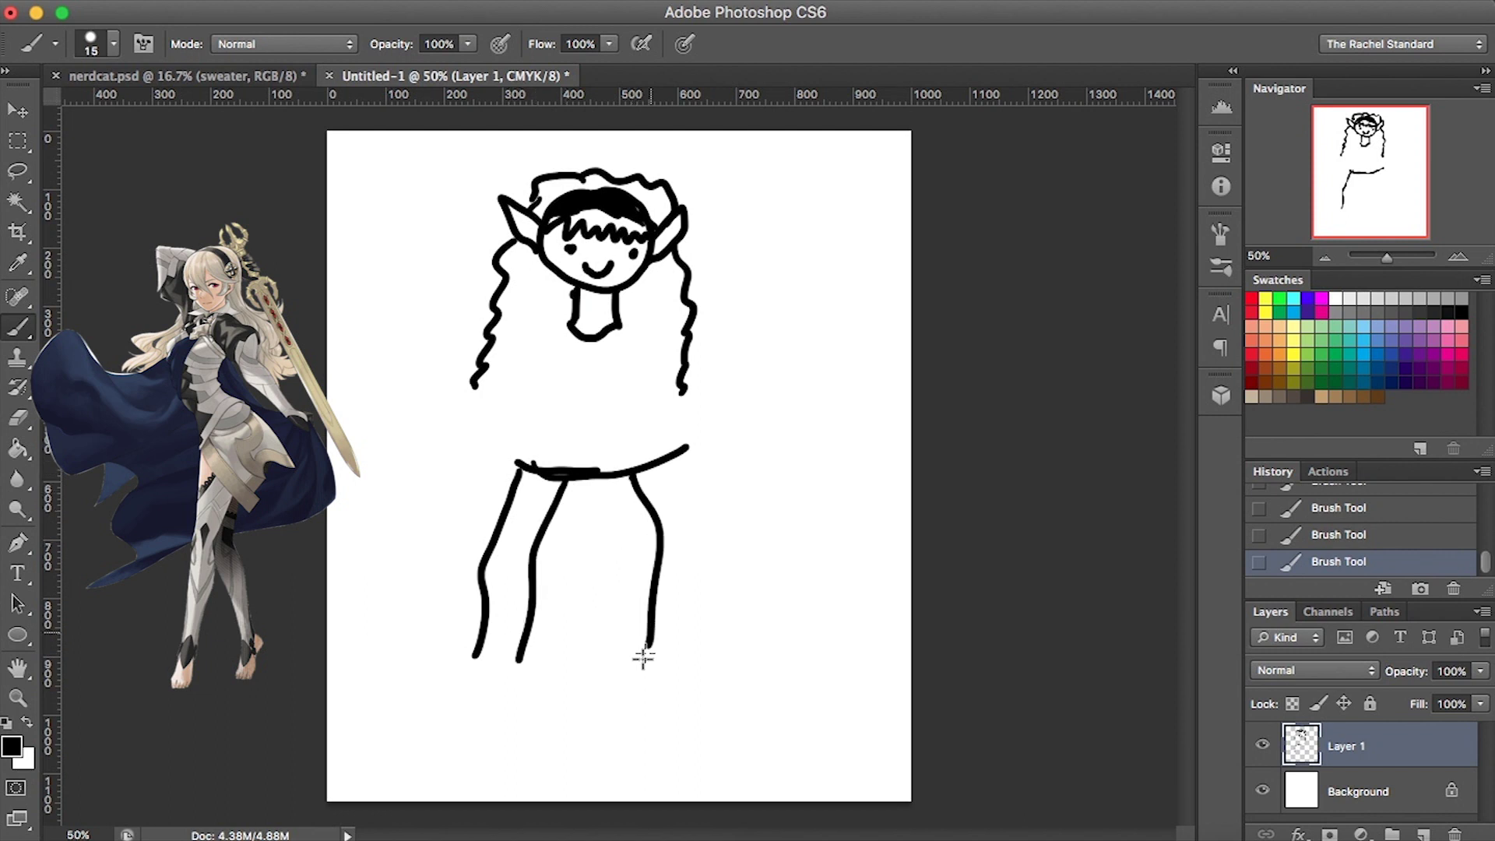
mouse_move(682, 461)
mouse_down()
mouse_move(712, 587)
mouse_move(683, 666)
mouse_move(643, 656)
mouse_move(685, 671)
mouse_up()
mouse_move(477, 656)
mouse_down()
mouse_move(521, 658)
mouse_move(484, 695)
mouse_move(421, 719)
mouse_move(444, 697)
mouse_move(404, 687)
mouse_move(438, 686)
mouse_move(442, 659)
mouse_move(496, 640)
mouse_up()
mouse_move(630, 655)
mouse_down()
mouse_move(658, 714)
mouse_move(771, 707)
mouse_move(751, 704)
mouse_move(769, 684)
mouse_move(682, 665)
mouse_up()
Add the left and right skirt flares and the two sloping shoulder lines.
mouse_move(522, 464)
mouse_down()
mouse_move(467, 442)
mouse_move(551, 428)
mouse_up()
mouse_move(679, 450)
mouse_down()
mouse_move(709, 421)
mouse_move(635, 424)
mouse_up()
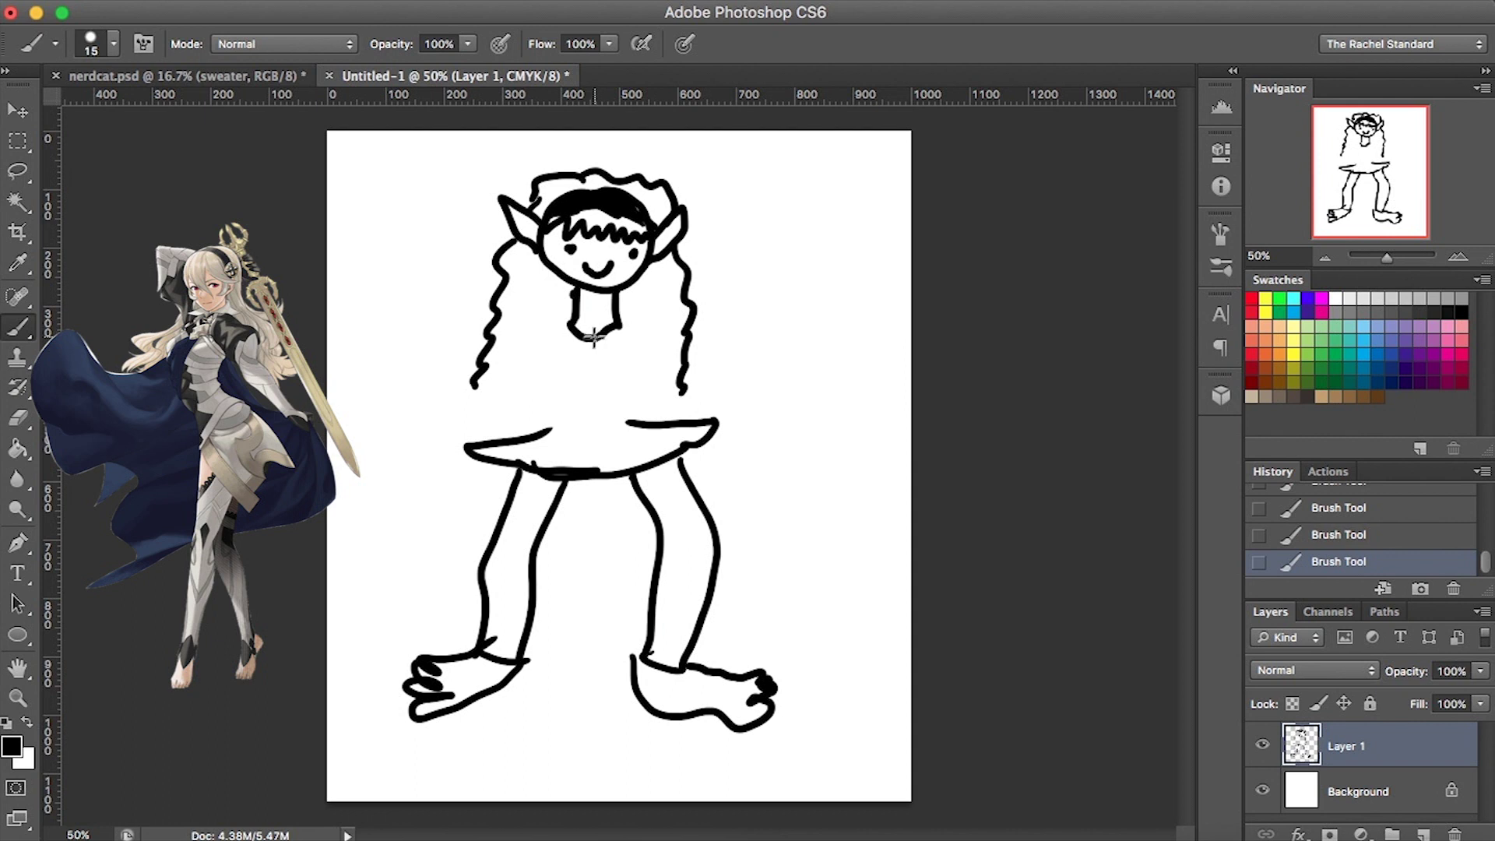
drag(560, 306, 554, 349)
drag(632, 300, 621, 340)
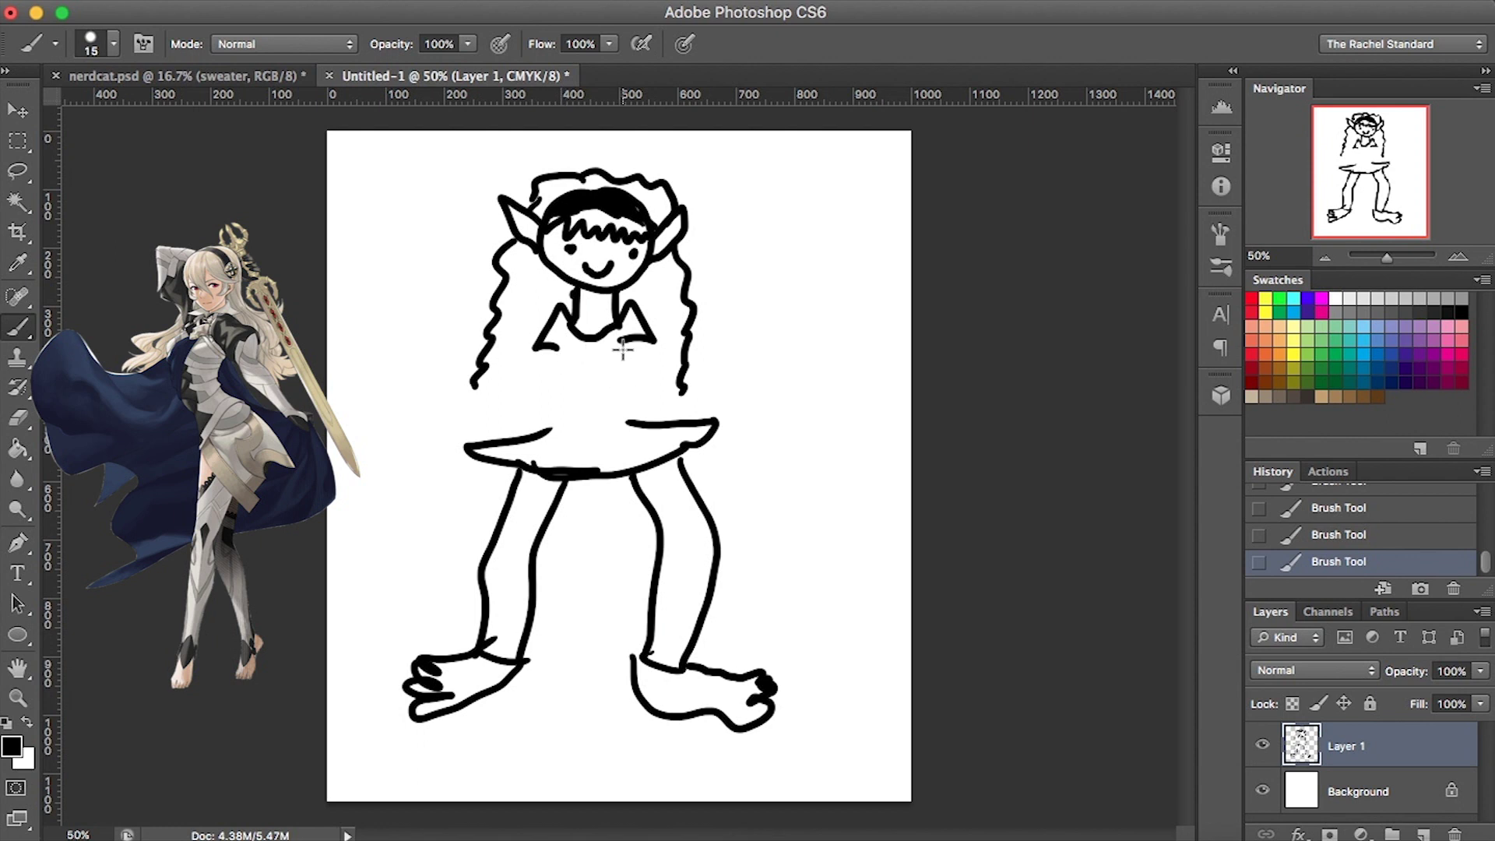
Draw the necklace, both outstretched arms and a fist at each arm's end.
mouse_move(627, 341)
mouse_down()
mouse_move(590, 337)
mouse_move(427, 397)
mouse_up()
mouse_move(557, 343)
mouse_down()
mouse_move(491, 405)
mouse_move(432, 419)
mouse_up()
drag(639, 348, 749, 376)
mouse_move(640, 306)
mouse_down()
mouse_move(712, 323)
mouse_move(749, 376)
mouse_up()
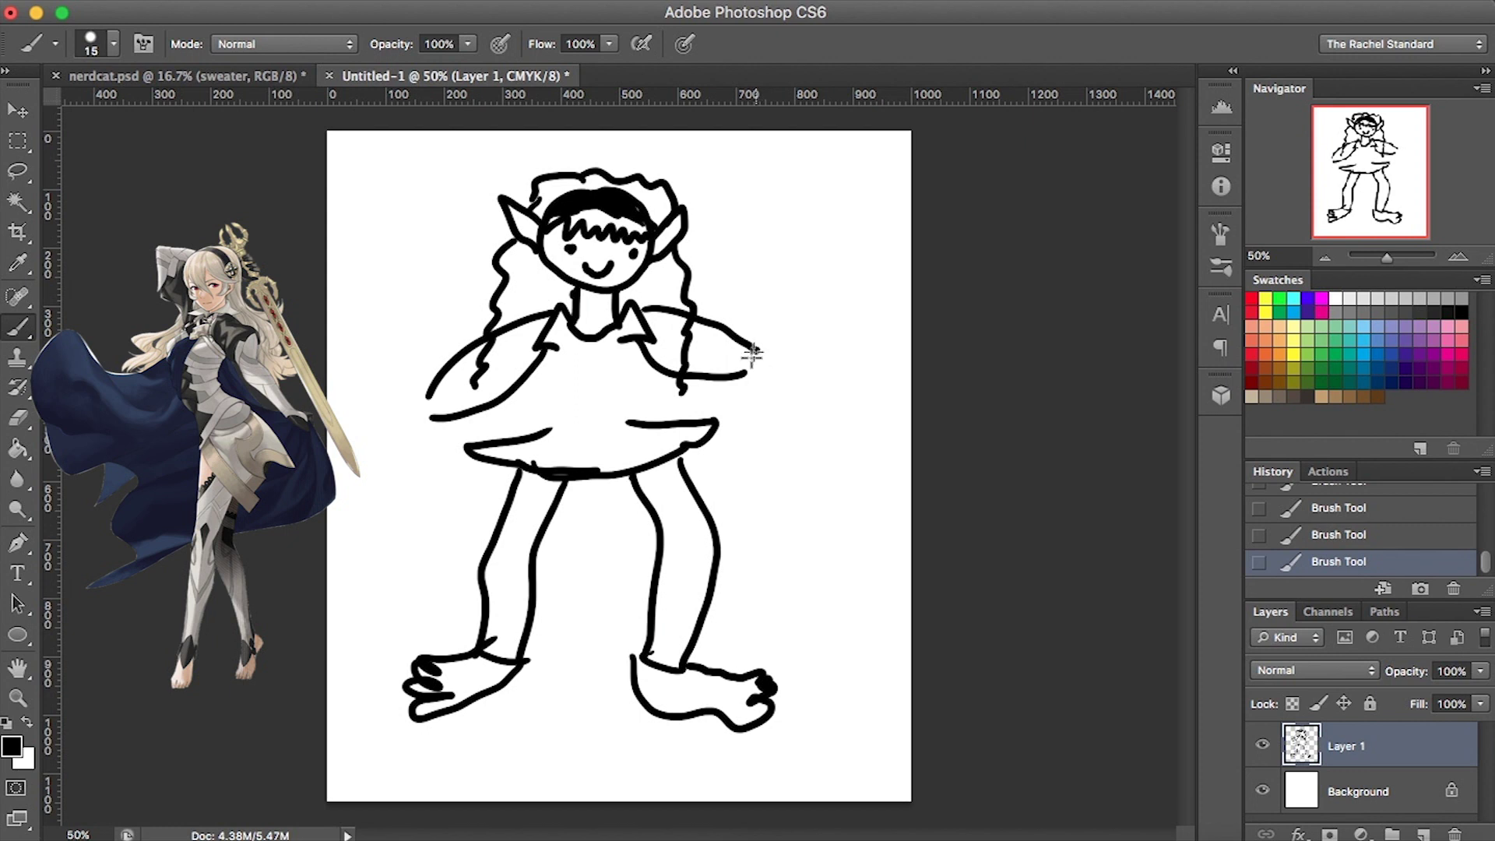
drag(430, 396, 439, 412)
drag(744, 378, 769, 356)
mouse_move(433, 420)
mouse_down()
mouse_move(414, 423)
mouse_move(426, 393)
mouse_up()
Draw the torso's left and right edges and start the cape outline beside the left leg.
drag(539, 348, 534, 425)
drag(643, 349, 647, 424)
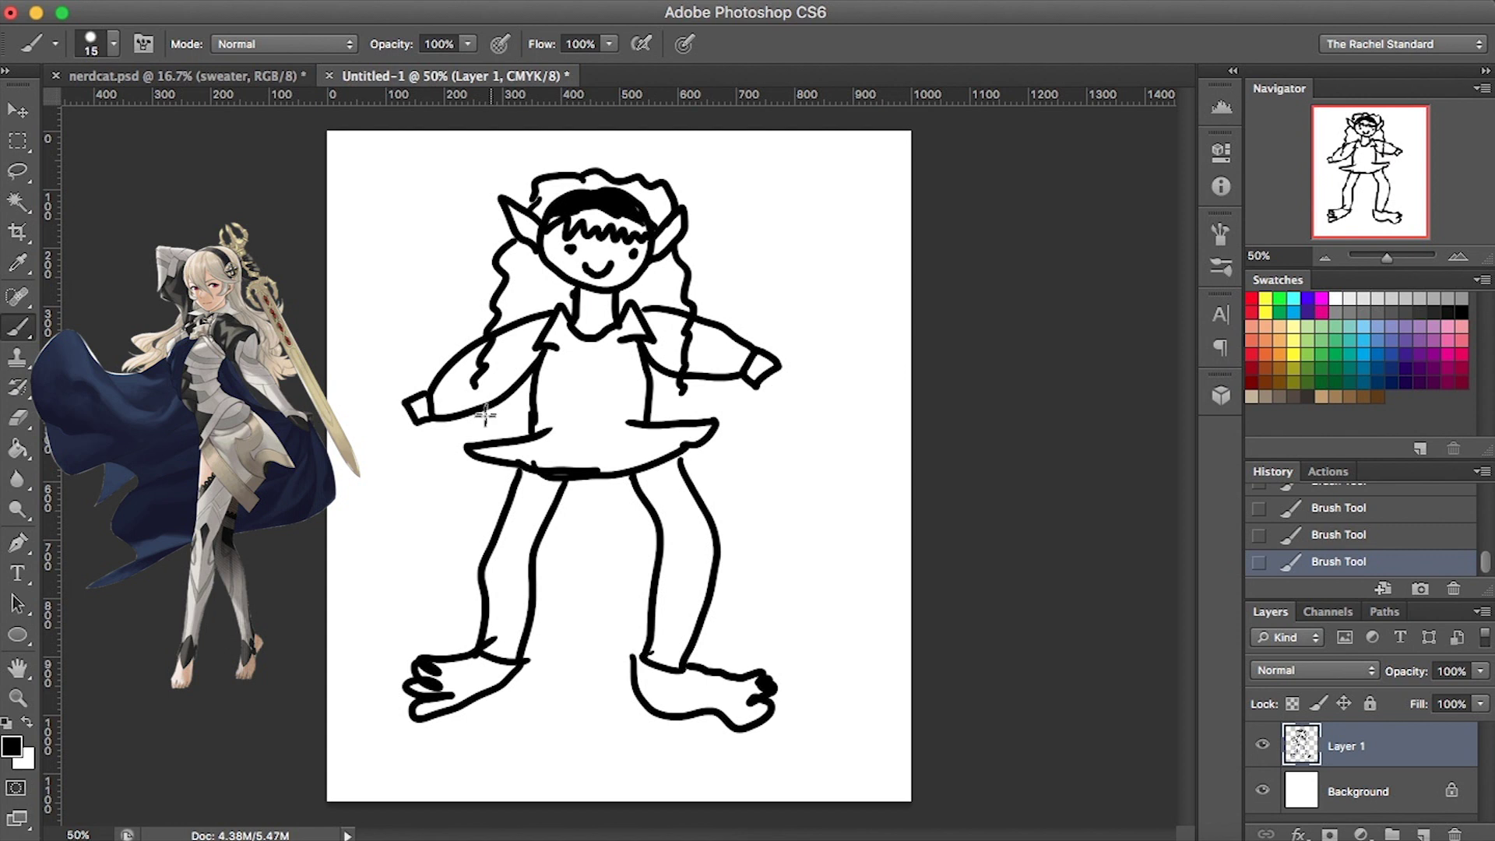
mouse_move(489, 472)
mouse_down()
mouse_move(407, 627)
mouse_move(560, 584)
mouse_move(533, 596)
mouse_move(713, 592)
mouse_move(790, 565)
mouse_move(697, 437)
mouse_move(688, 354)
mouse_up()
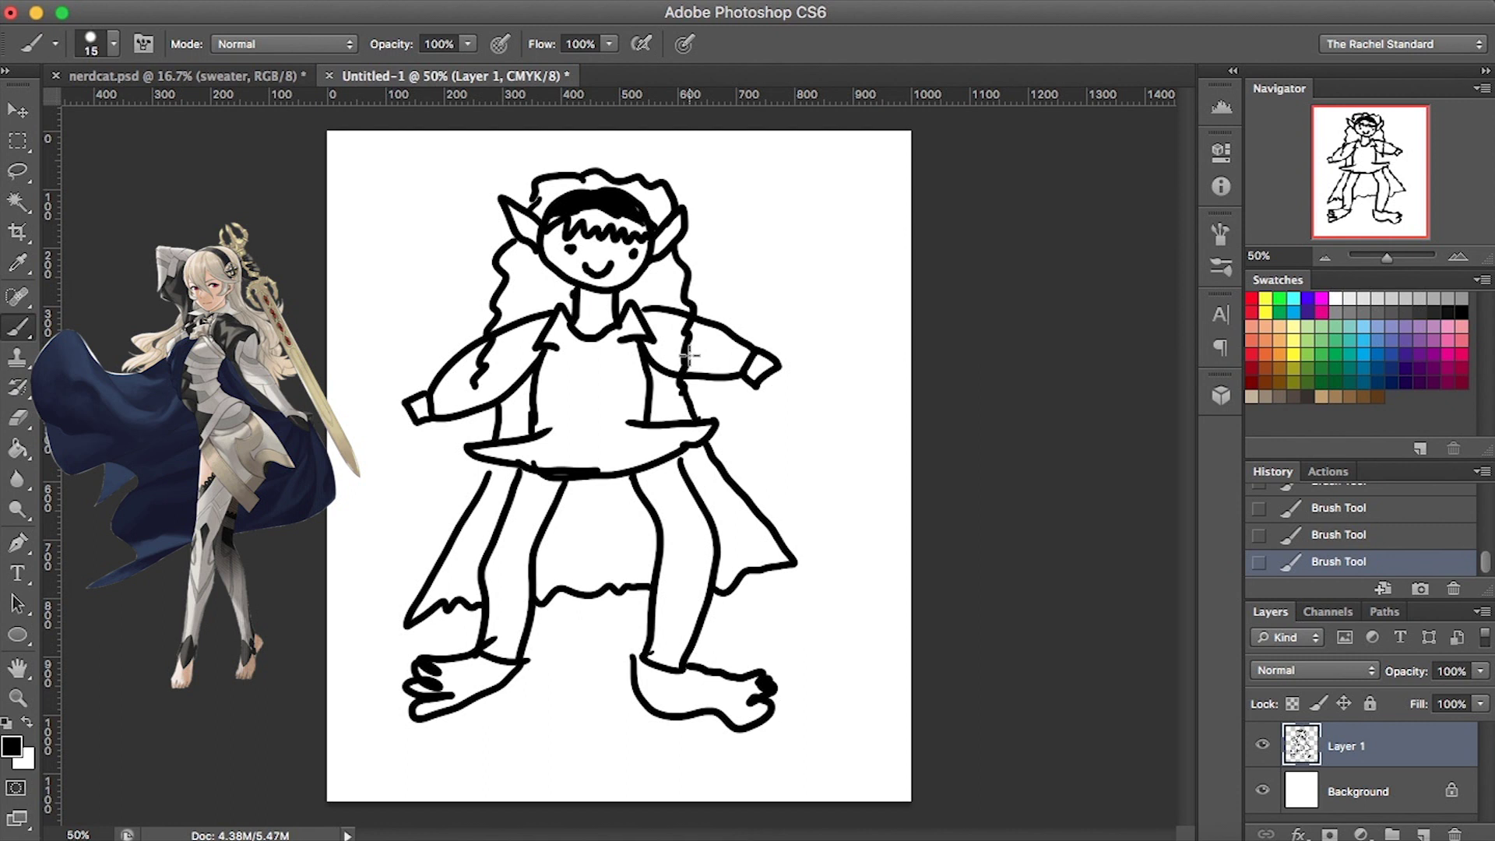
Paint Bucket the cape between the legs, the torso gaps and the right cape Pure Blue, undoing the stray background fill.
click(16, 450)
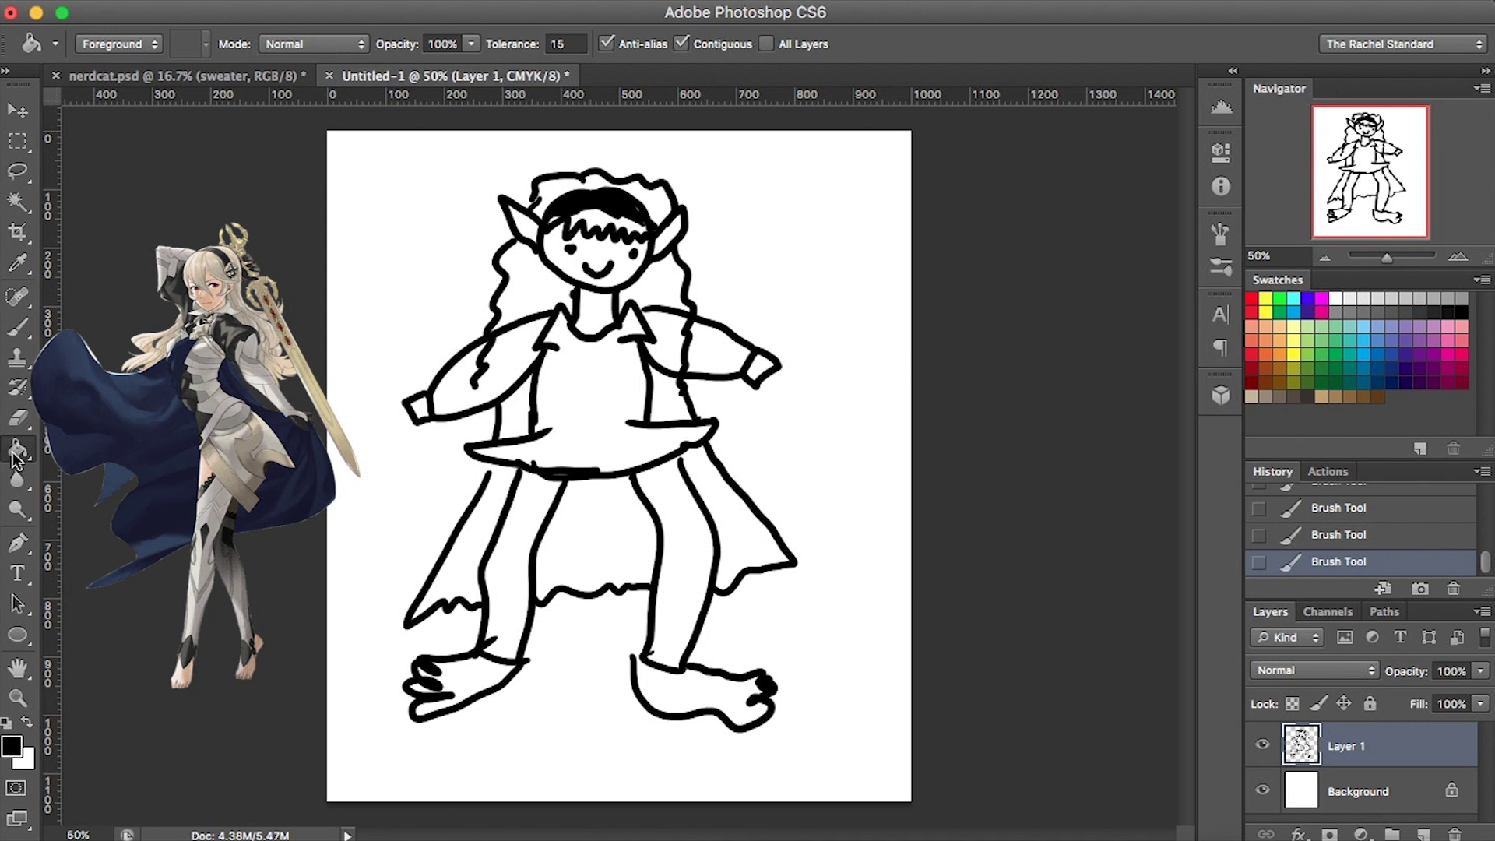
click(1397, 349)
click(600, 553)
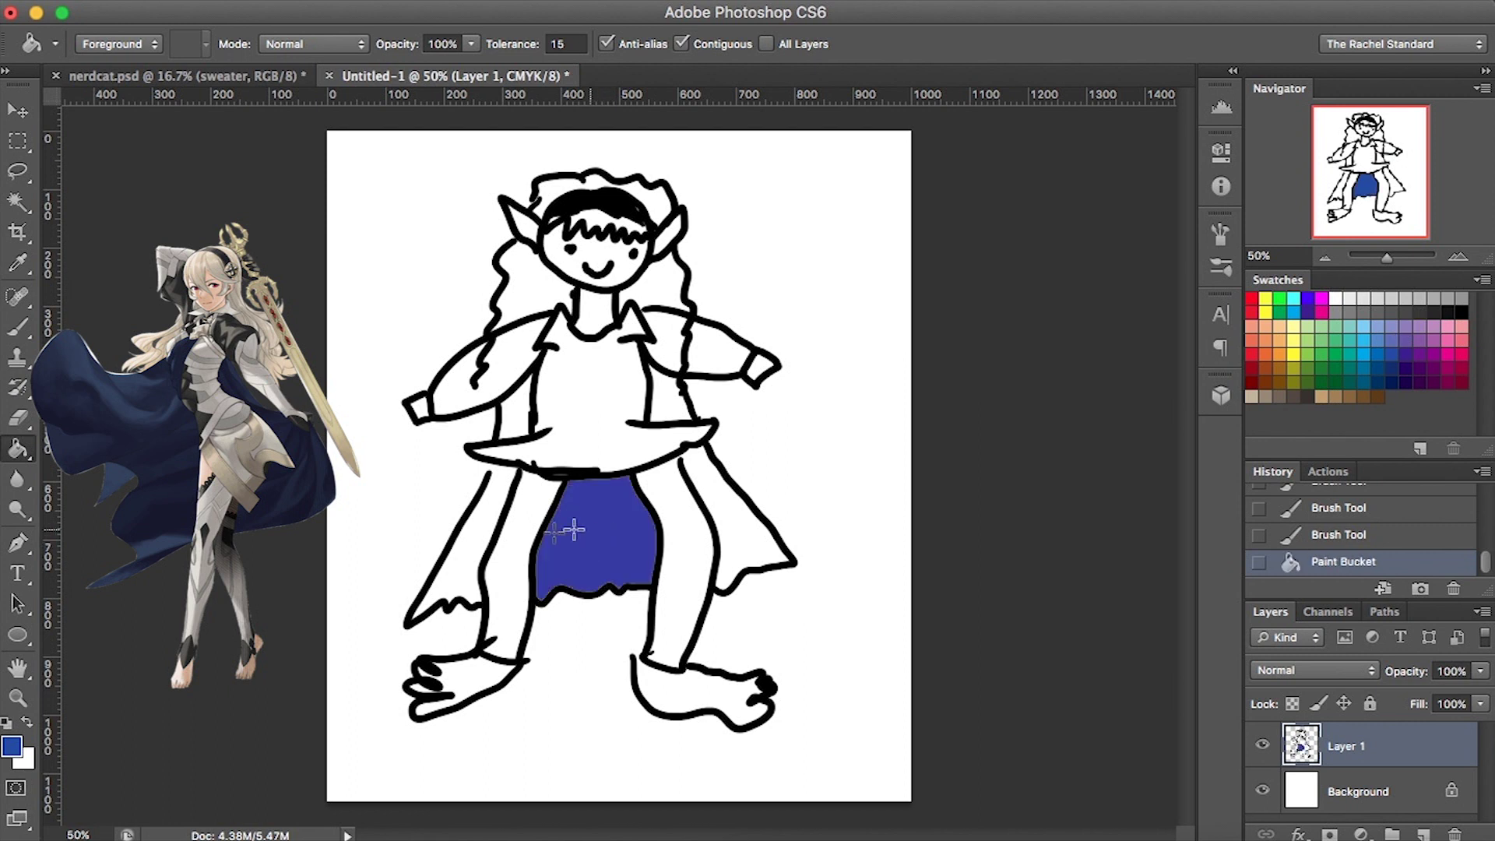
click(471, 565)
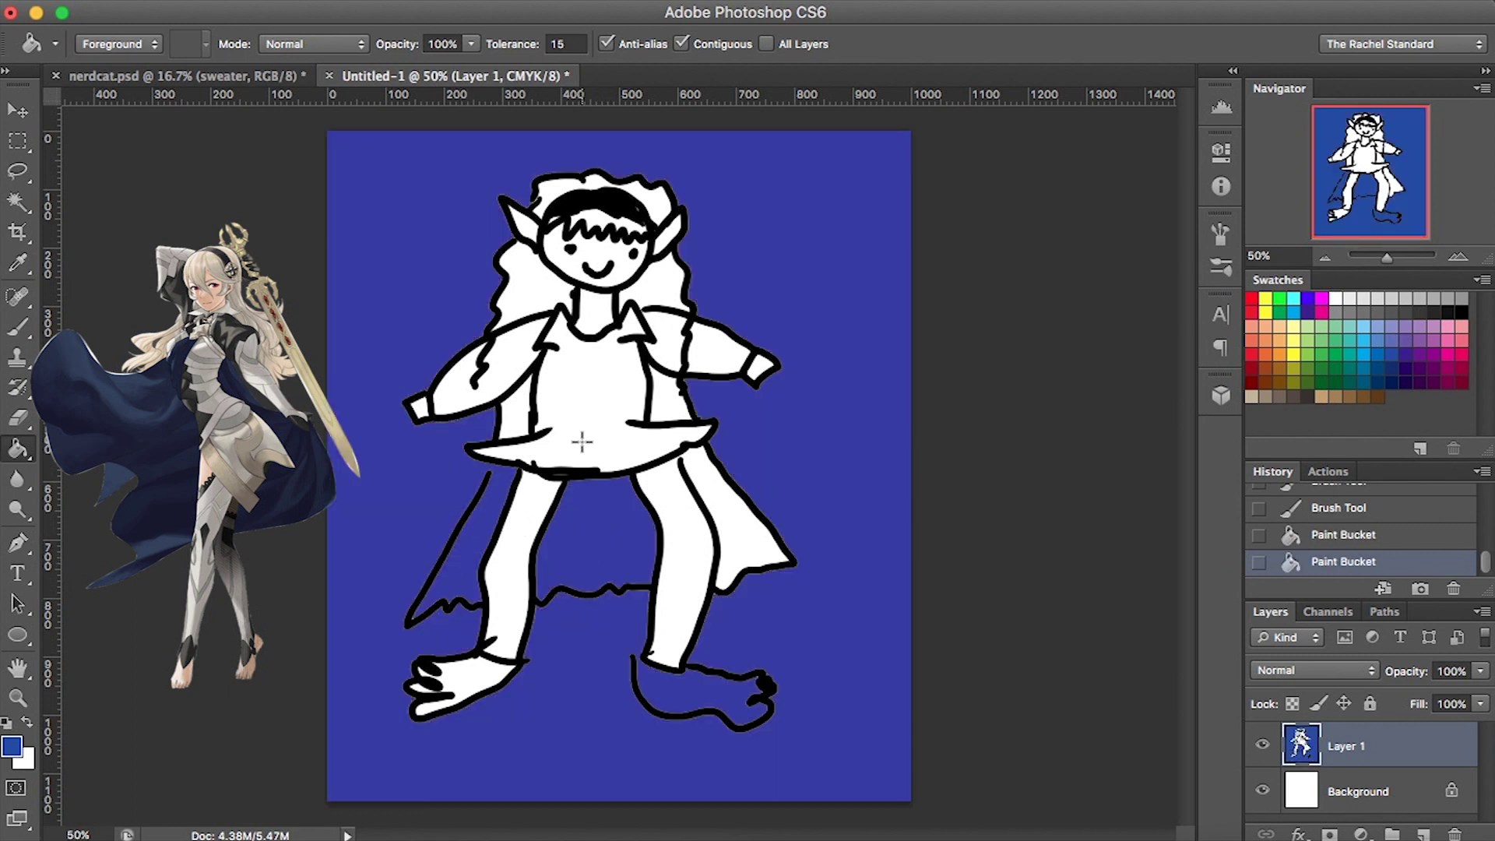
key(super+z)
click(514, 409)
click(670, 401)
click(728, 510)
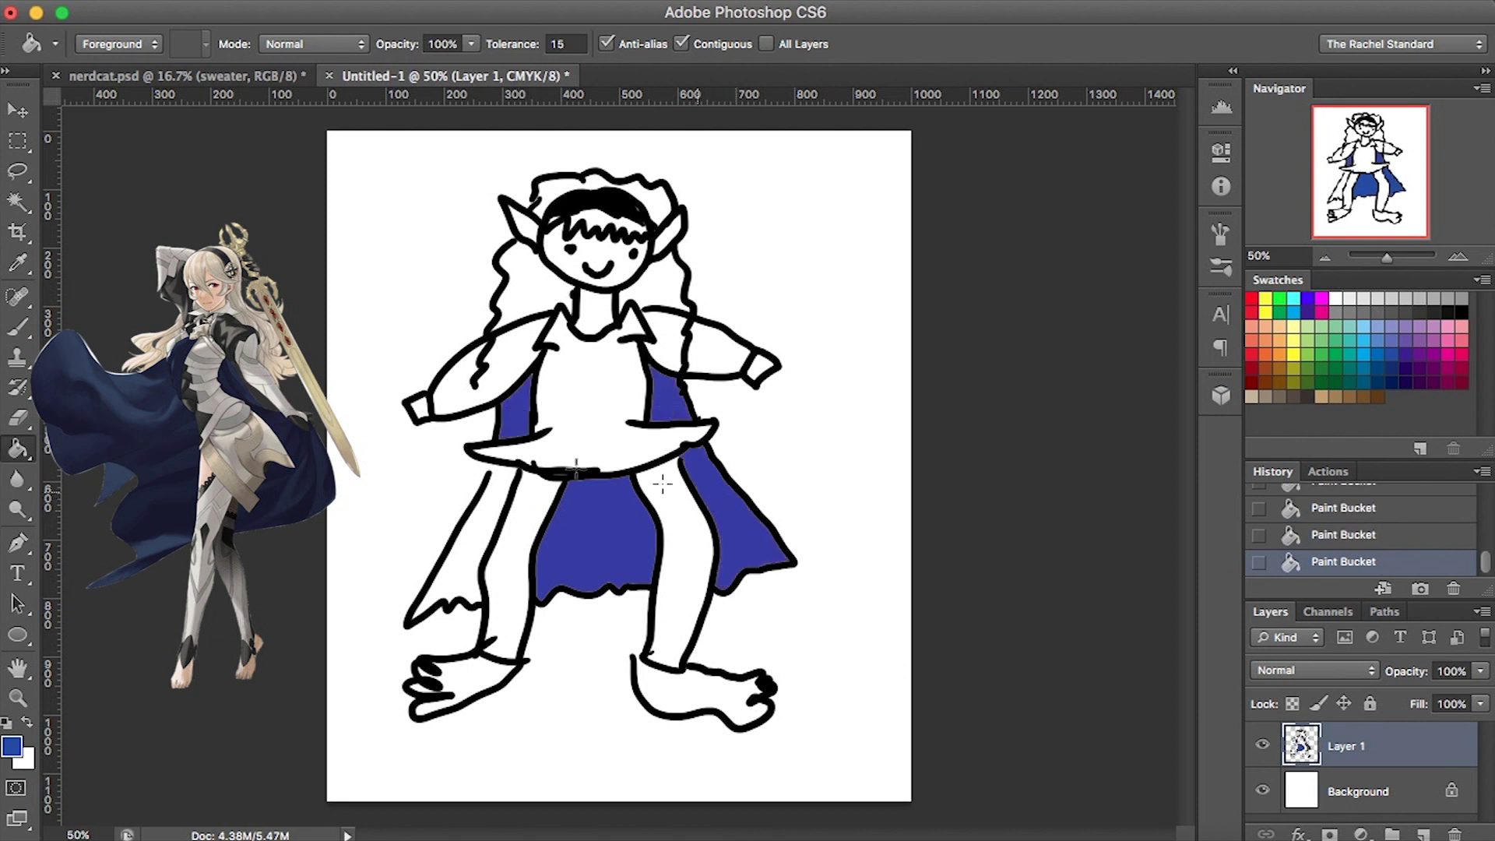
Brush closed the gap in the left cape outline and fill that area blue.
click(19, 326)
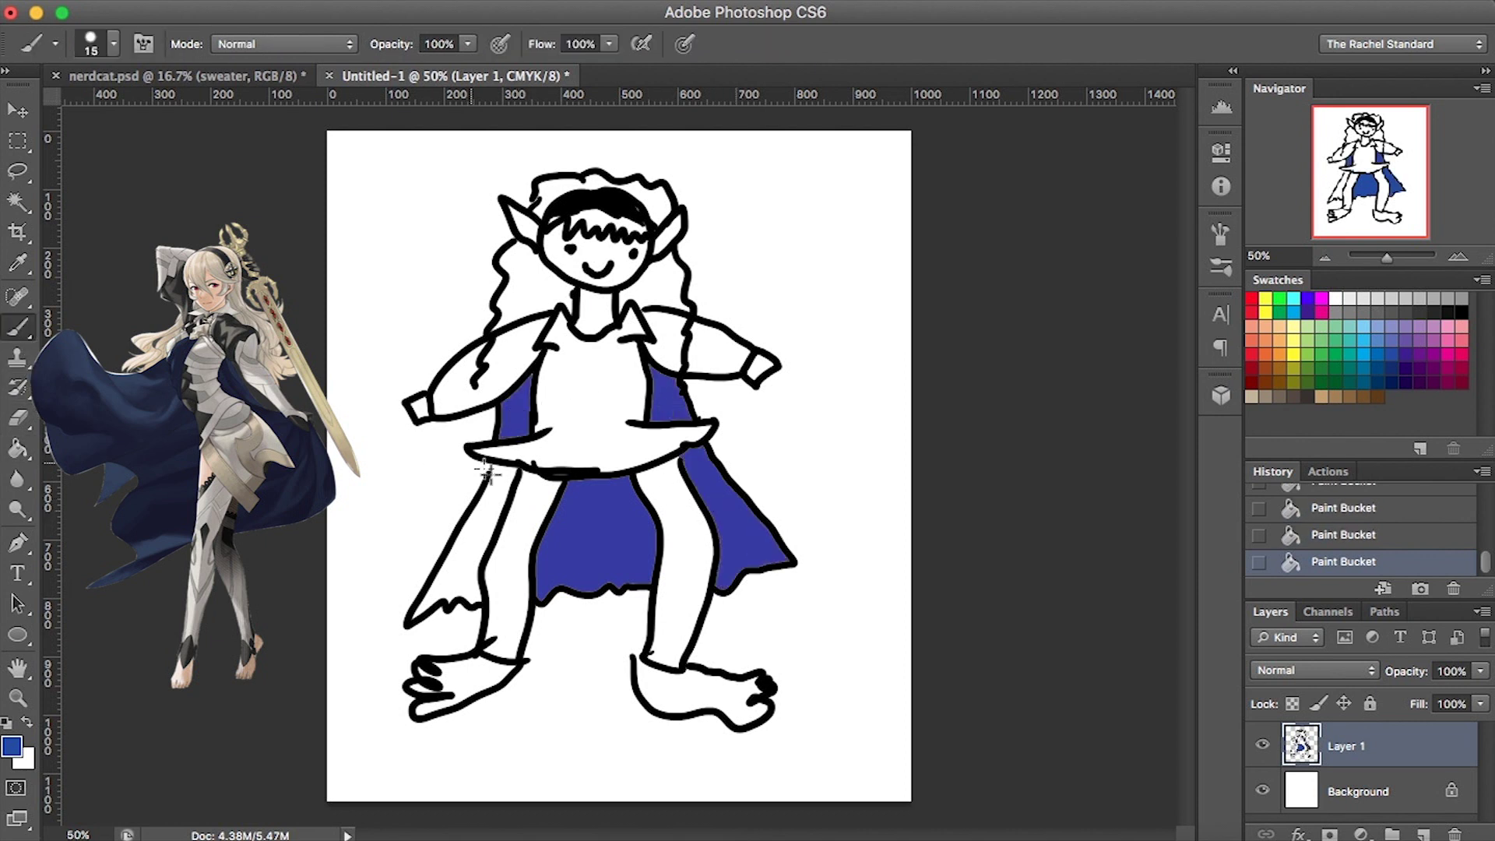
drag(488, 468, 491, 472)
click(17, 449)
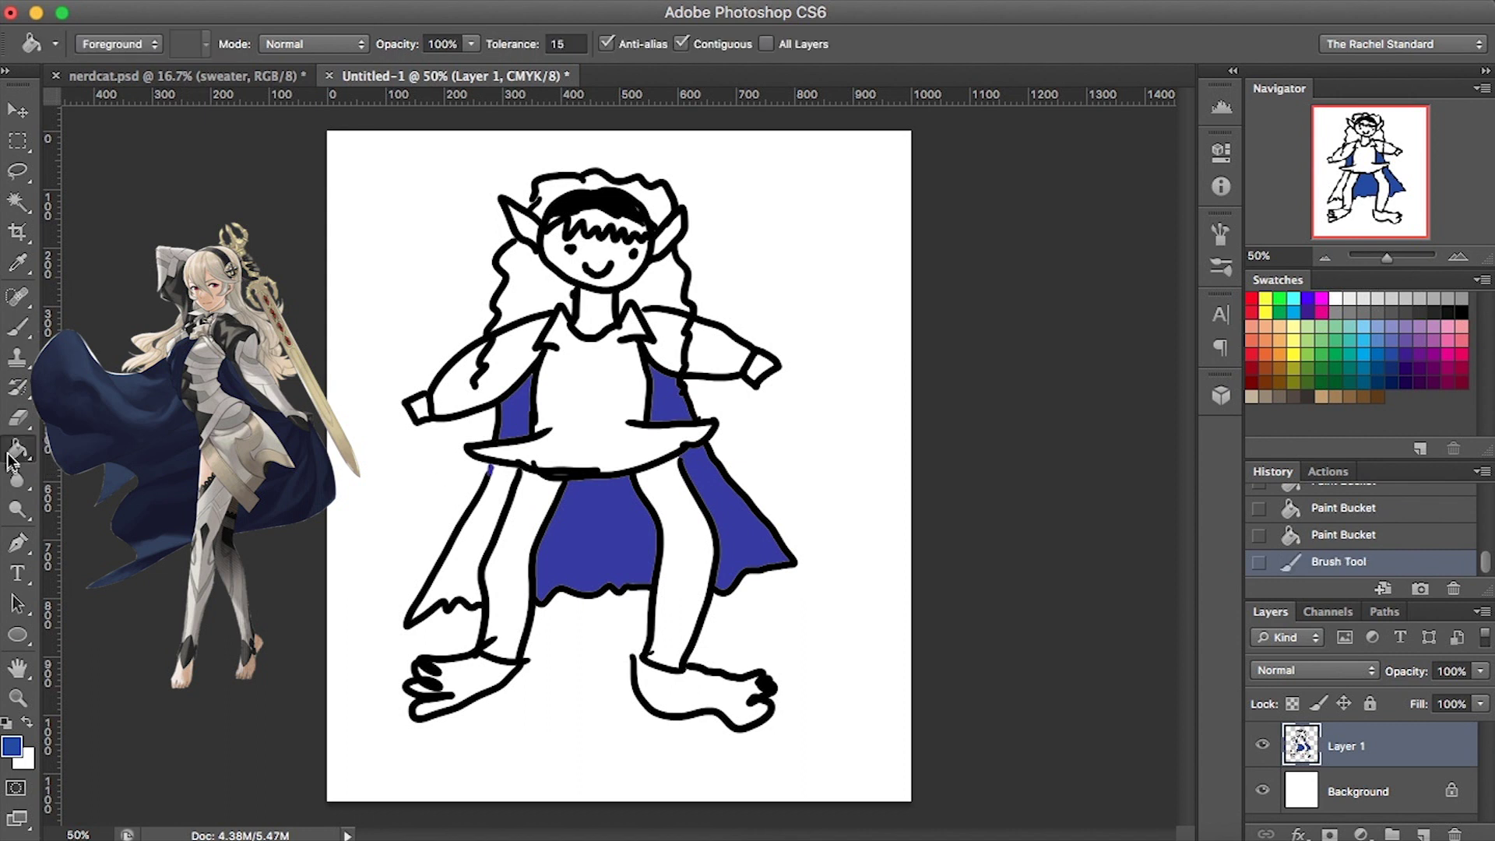
click(487, 520)
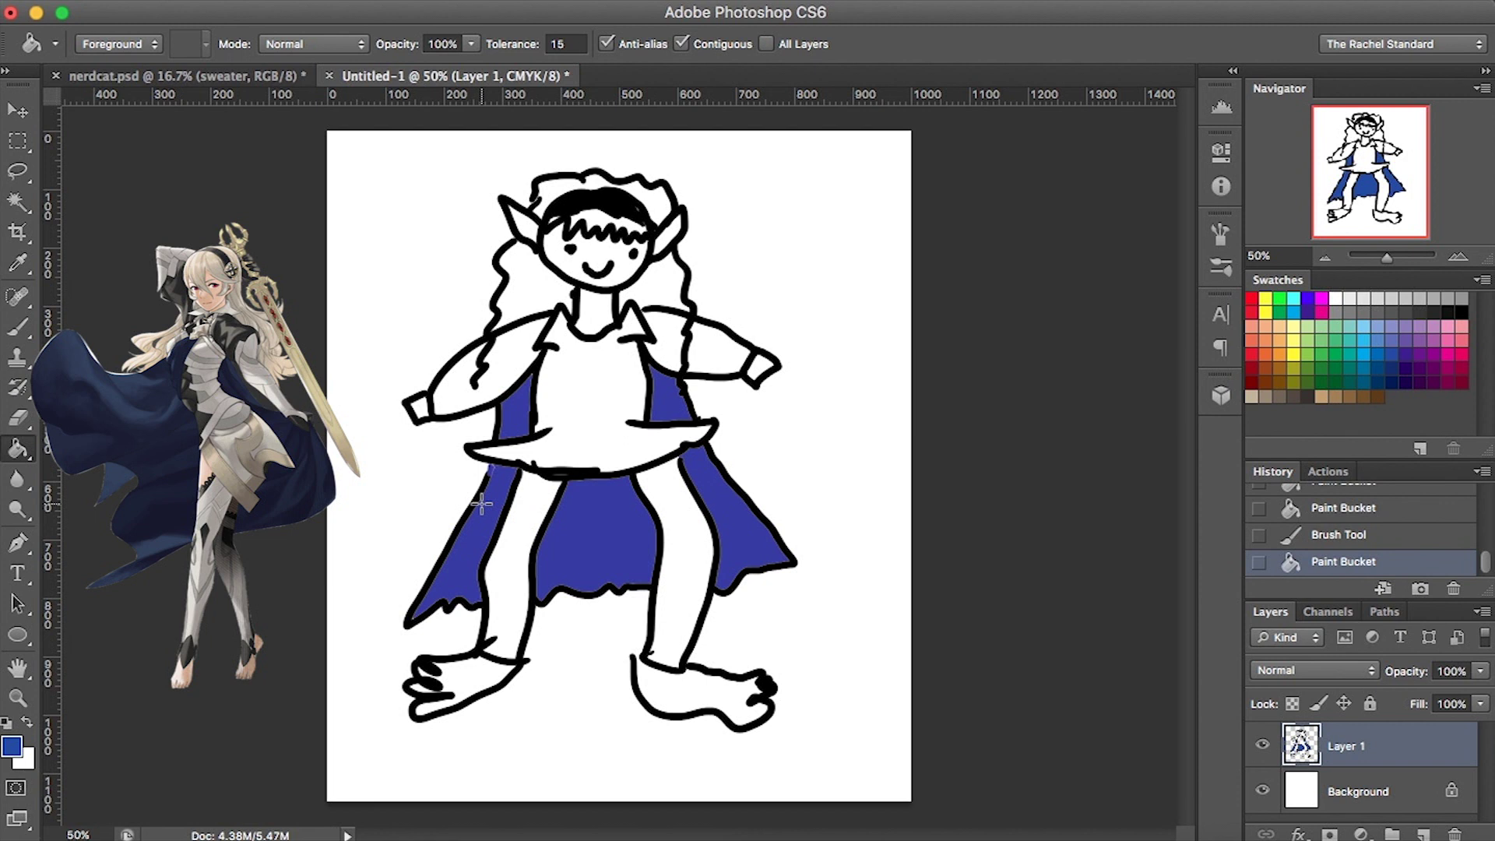
Select the Brush with black, cancelling the Color Swatch Name dialog.
click(17, 331)
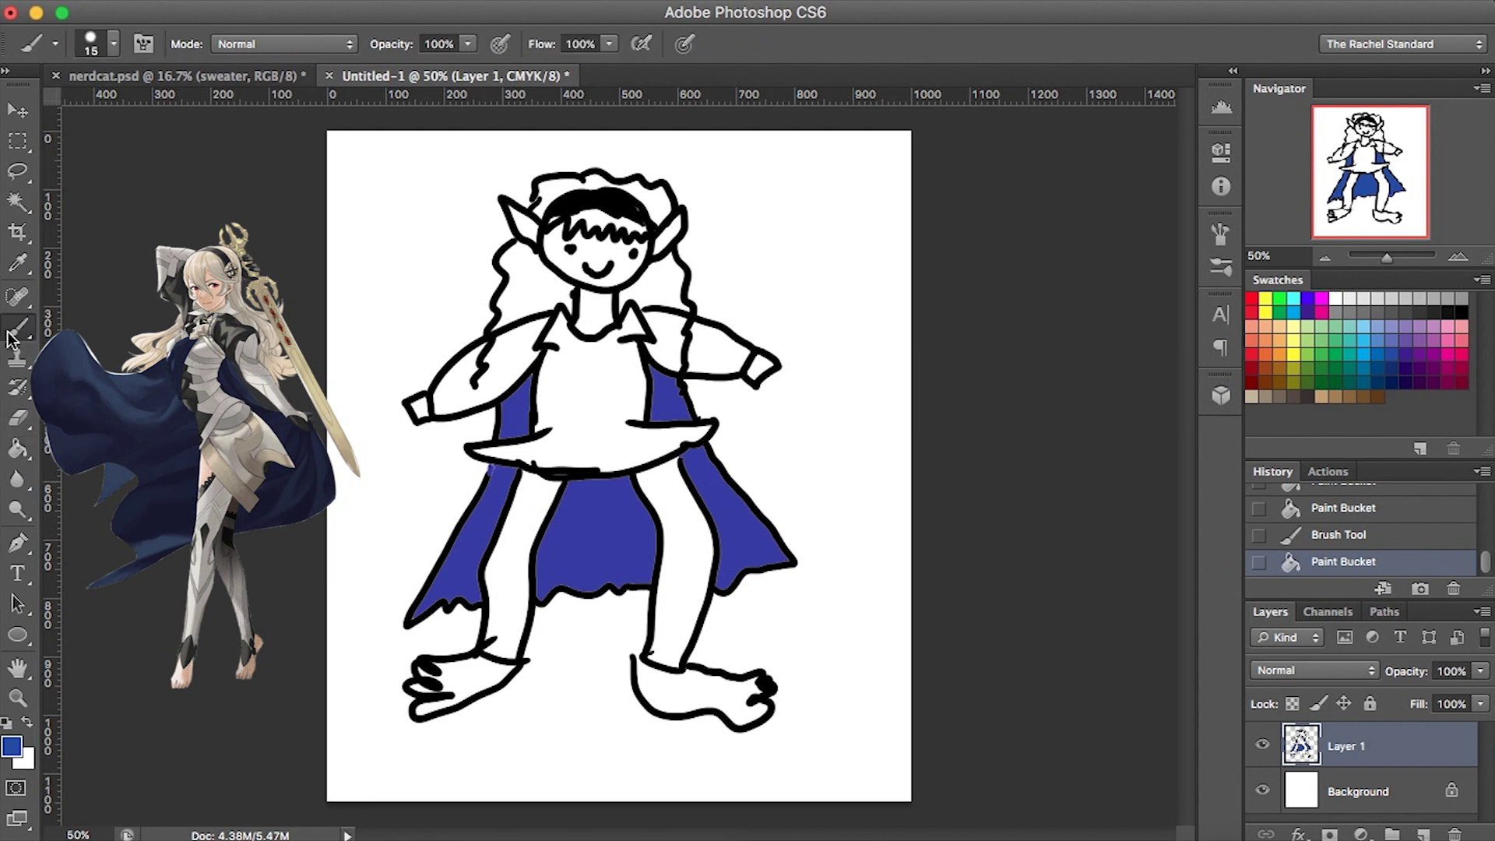
double_click(1463, 309)
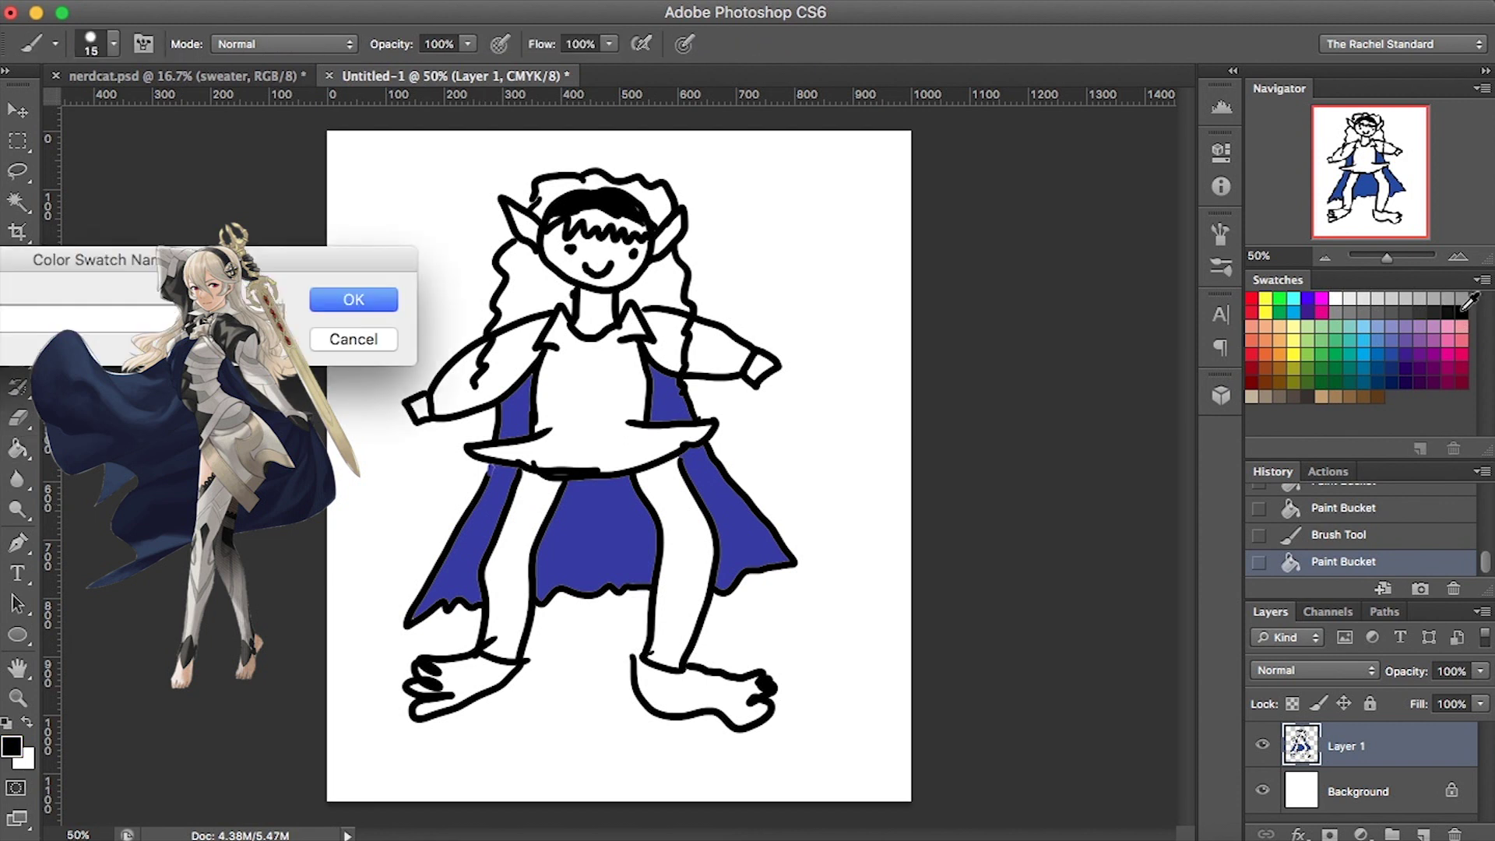
click(359, 343)
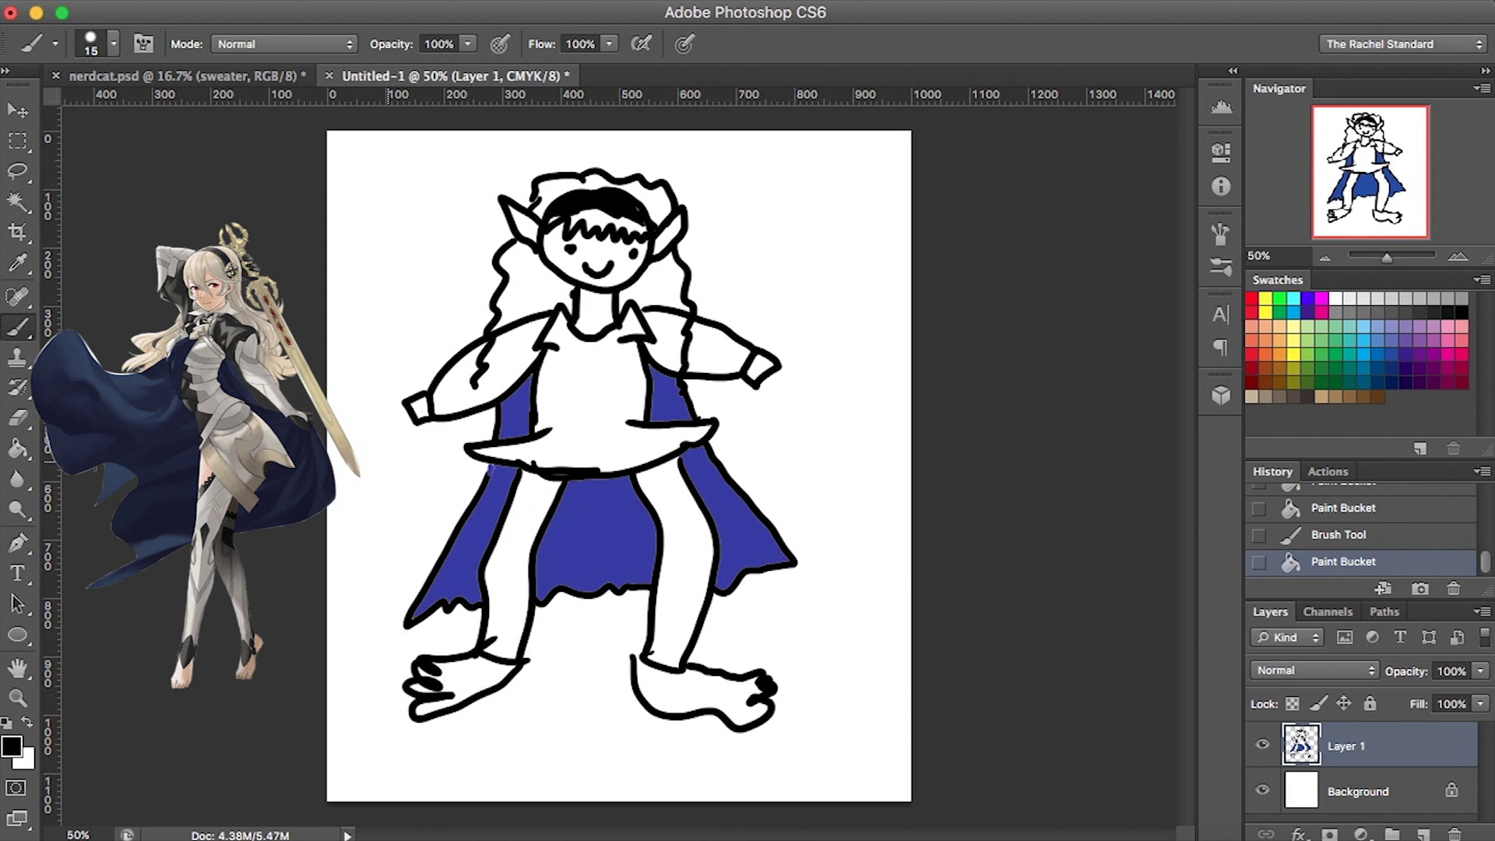
Paint Bucket the left sleeve, right shoulder and right upper arm dark grey.
click(9, 451)
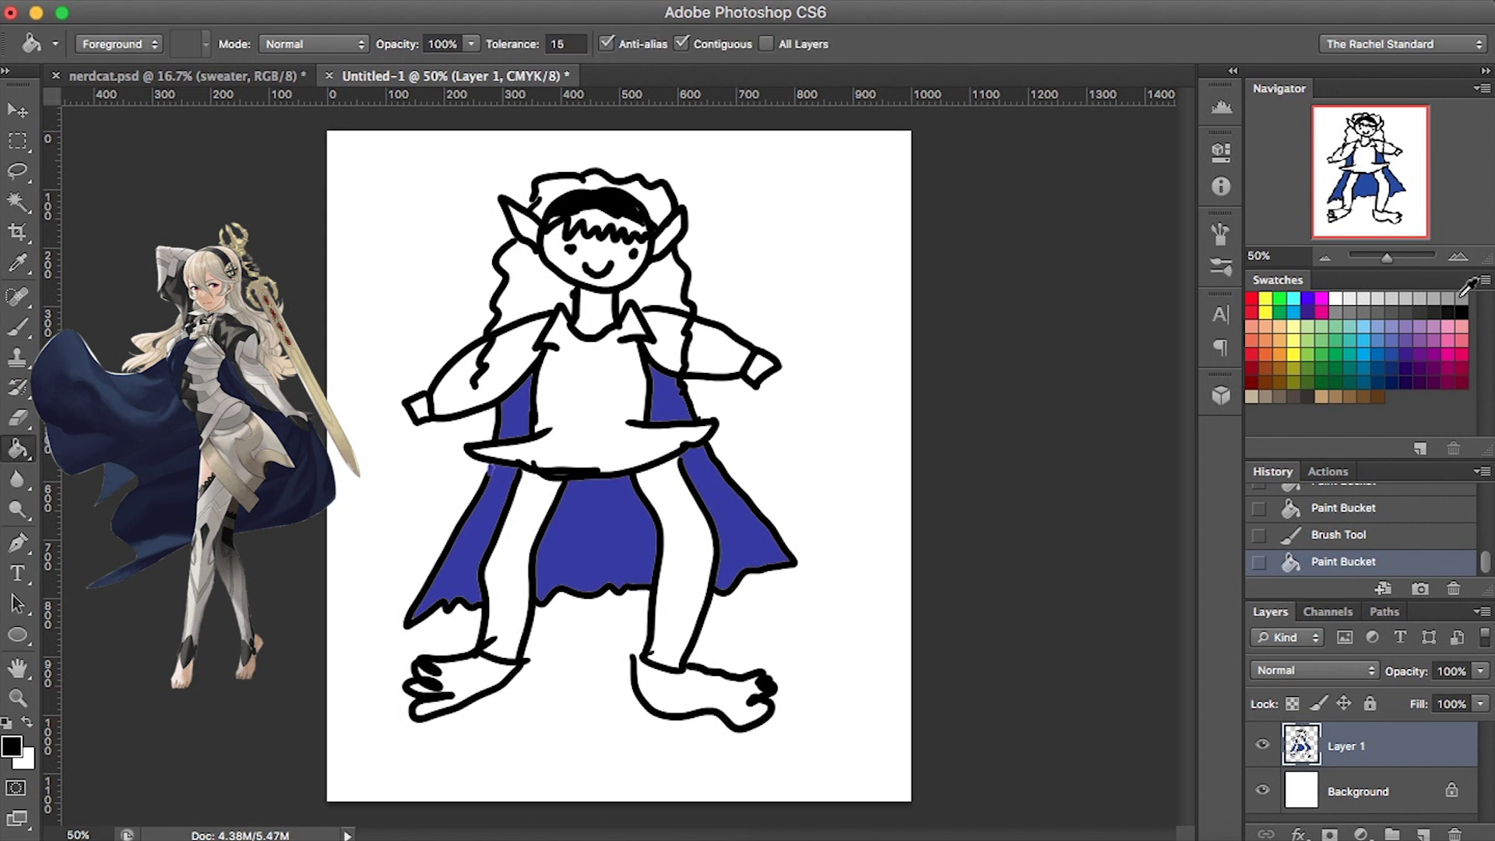
click(1436, 298)
click(474, 383)
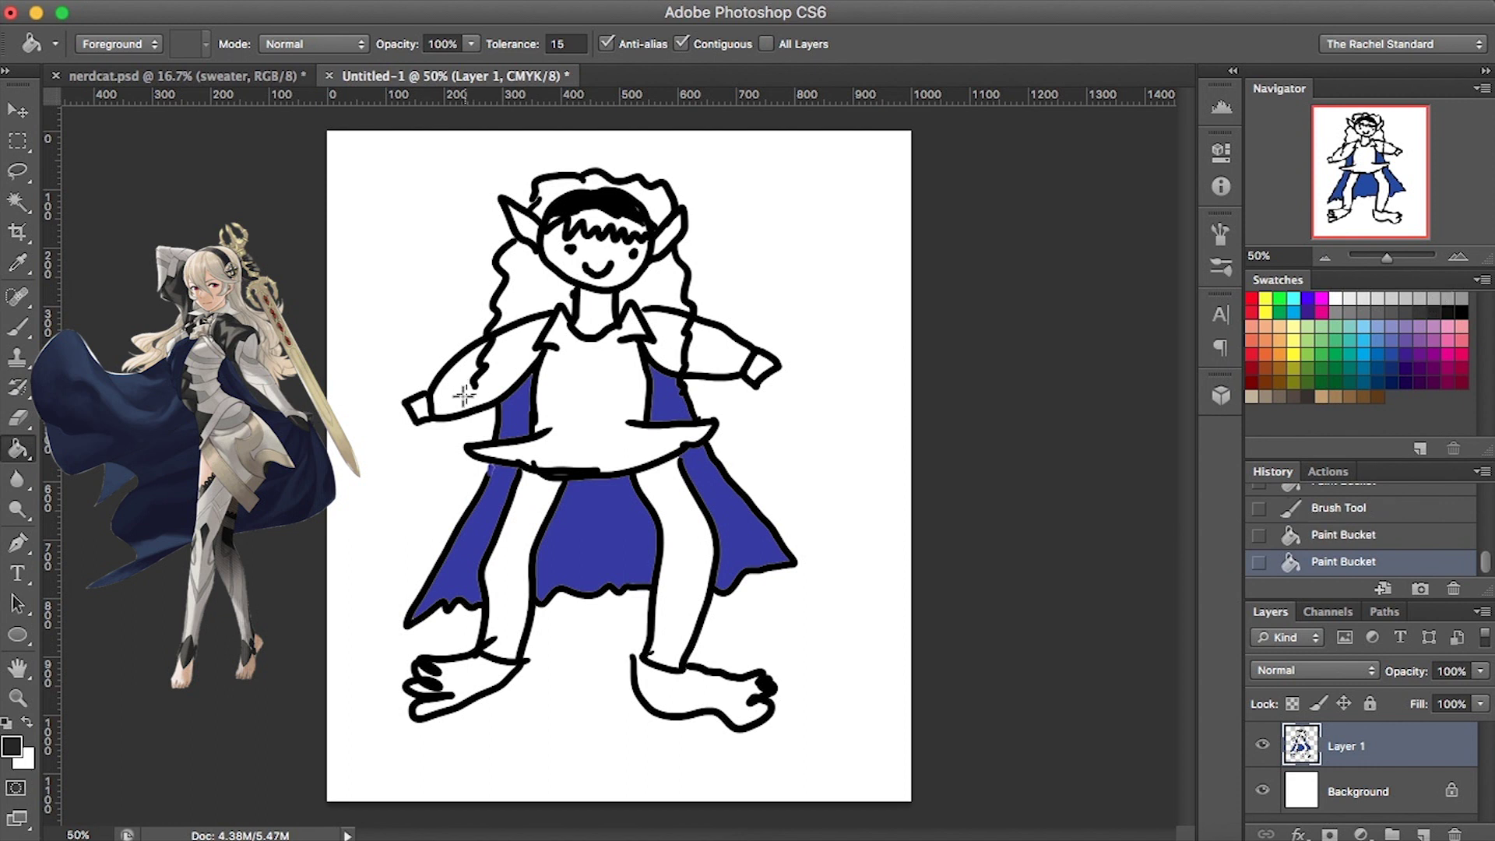
click(676, 343)
click(709, 342)
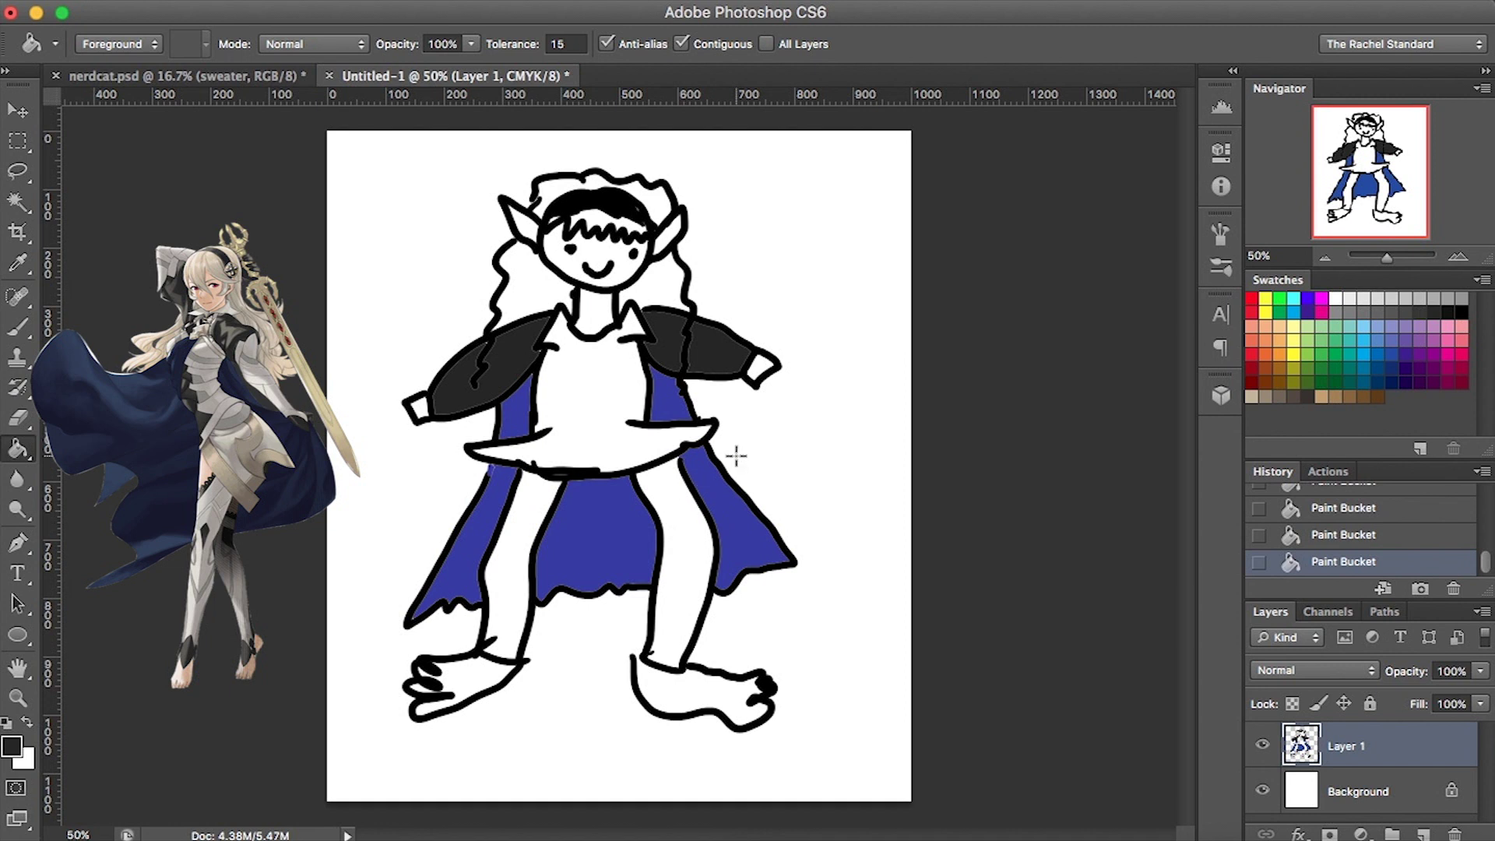
Brush black outlines for patches on the left and right legs.
click(10, 335)
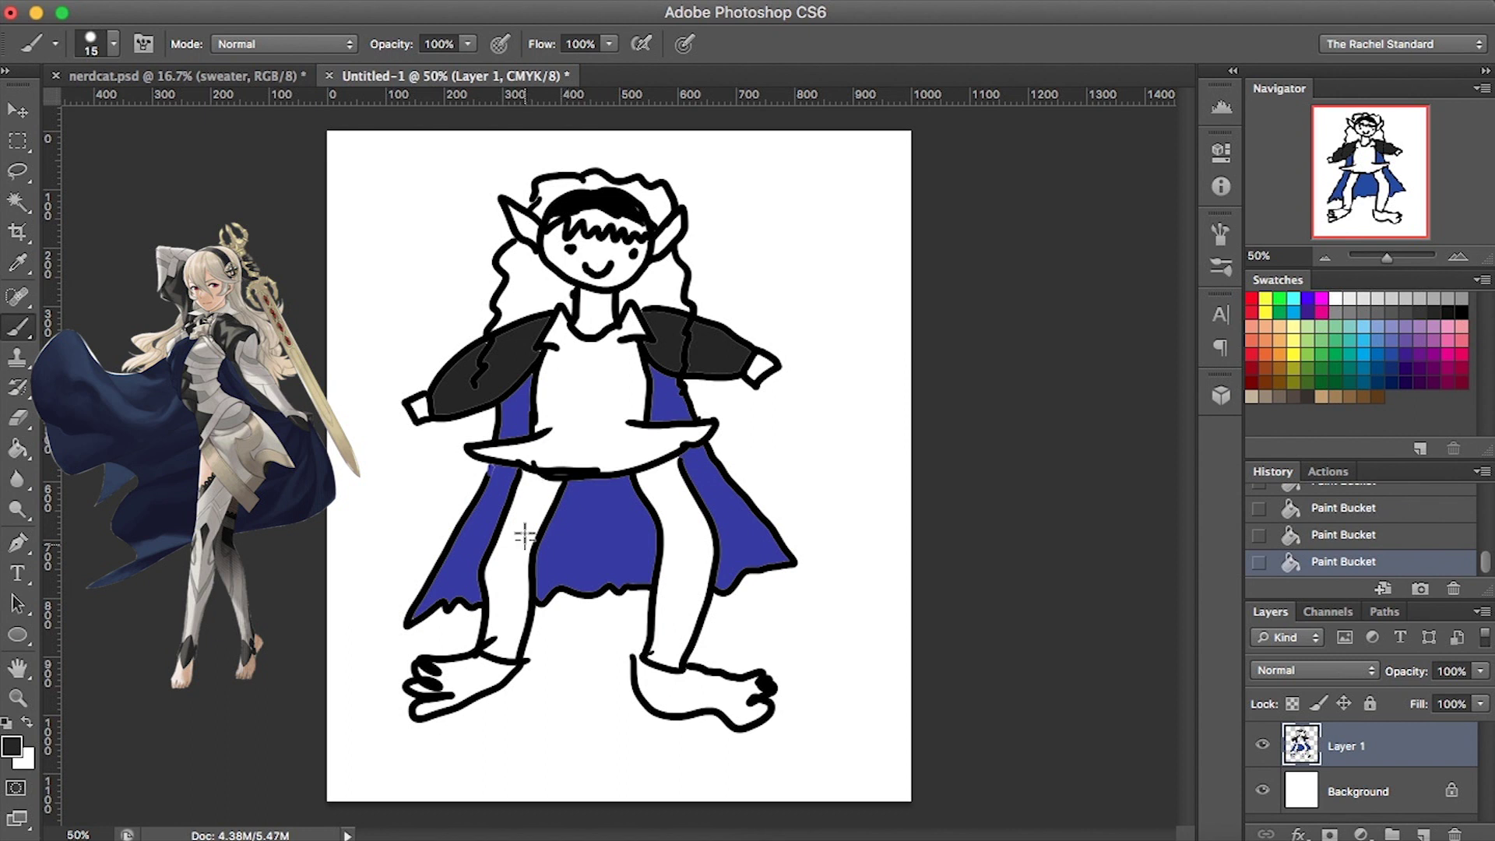
mouse_move(493, 571)
mouse_down()
mouse_move(536, 507)
mouse_move(514, 482)
mouse_move(491, 570)
mouse_up()
drag(491, 570, 487, 572)
mouse_move(712, 547)
mouse_down()
mouse_move(685, 570)
mouse_move(682, 647)
mouse_move(658, 637)
mouse_up()
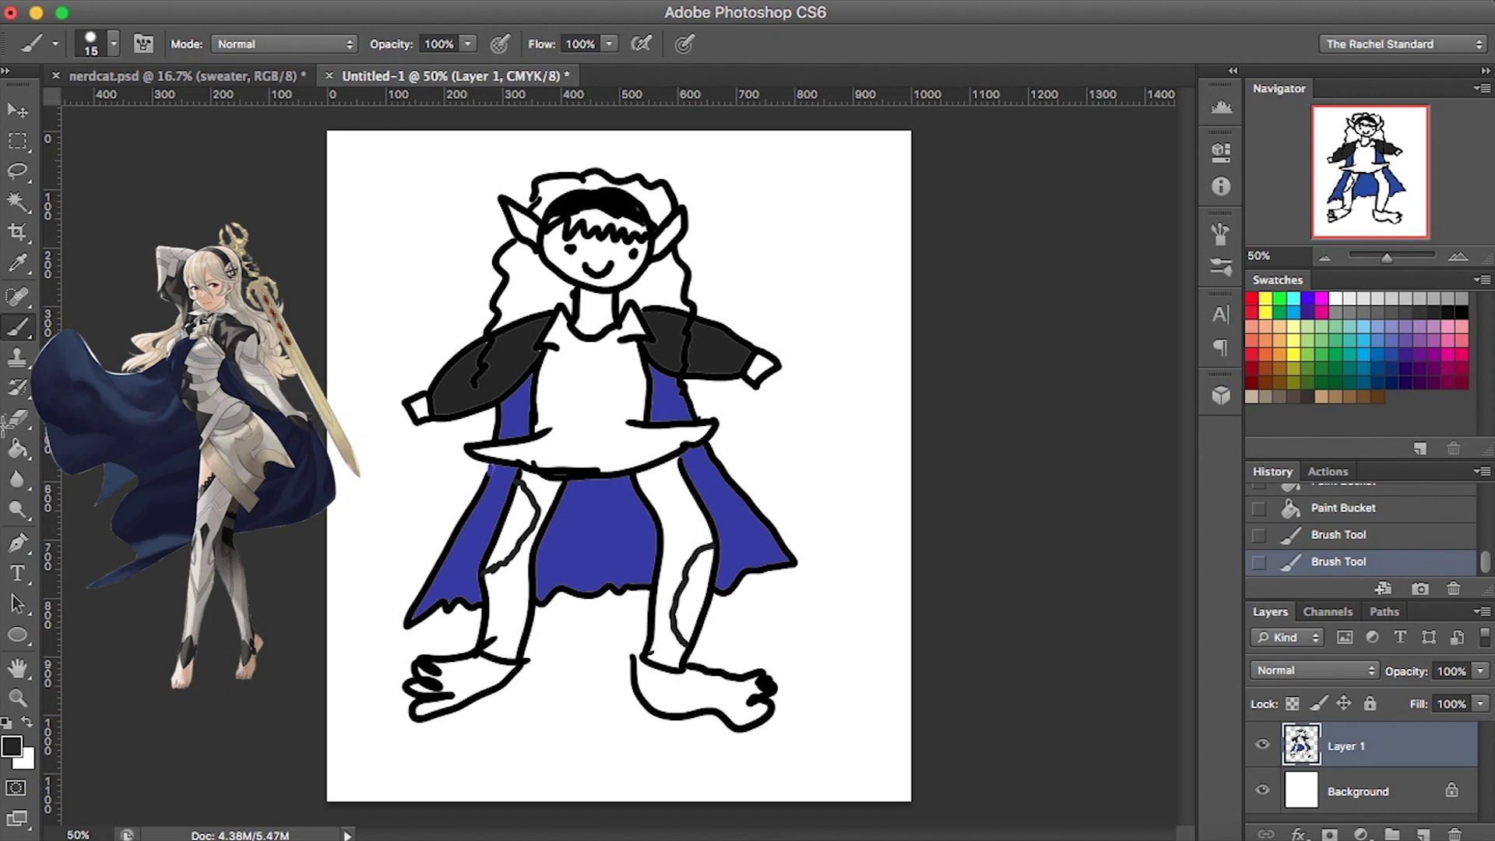
Fill both leg patches dark grey, then set the paint colour to white.
click(17, 449)
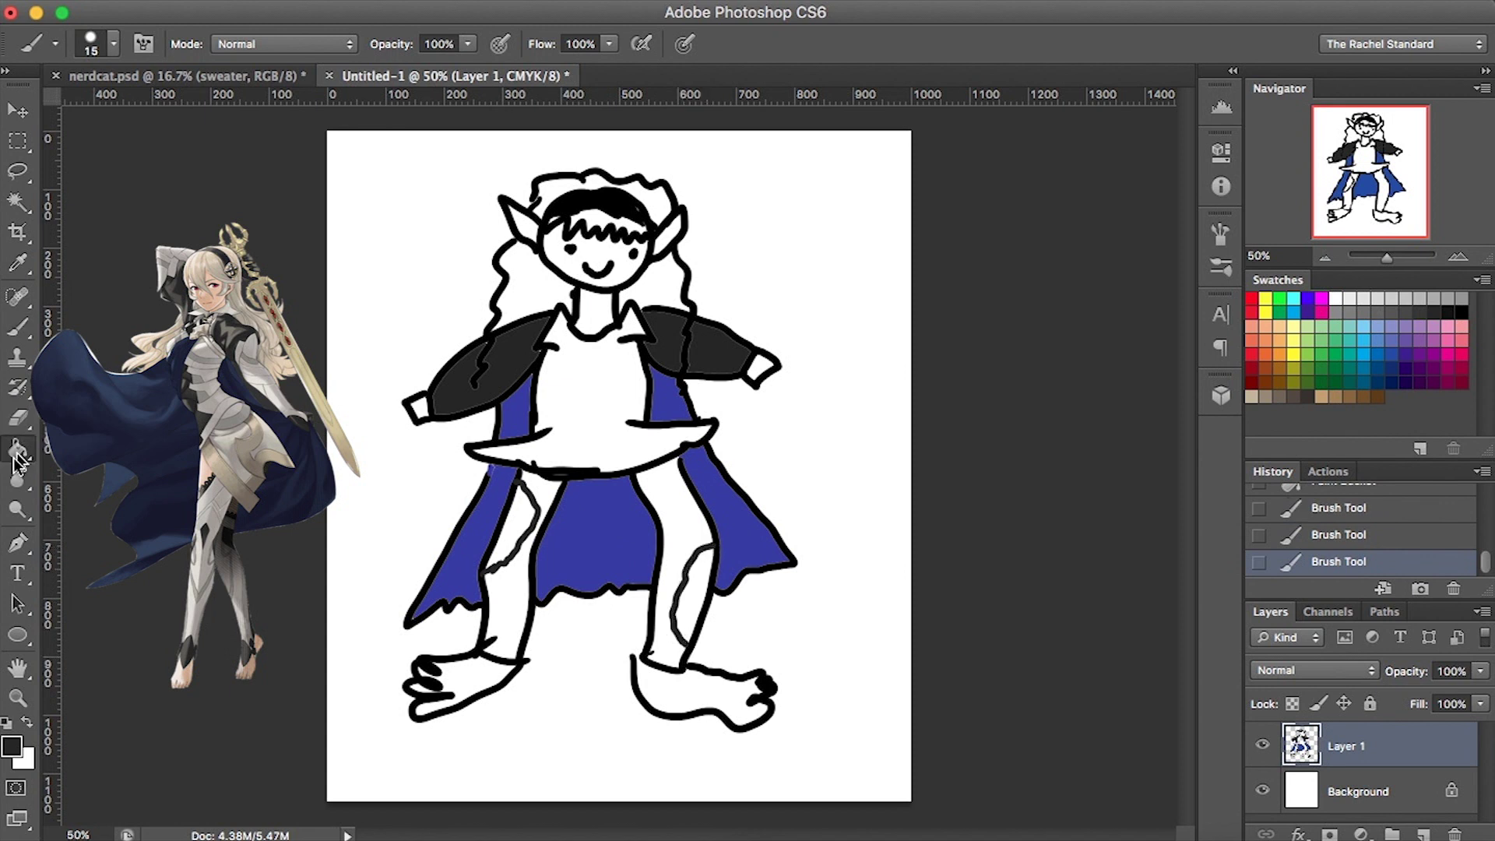
click(516, 532)
click(701, 580)
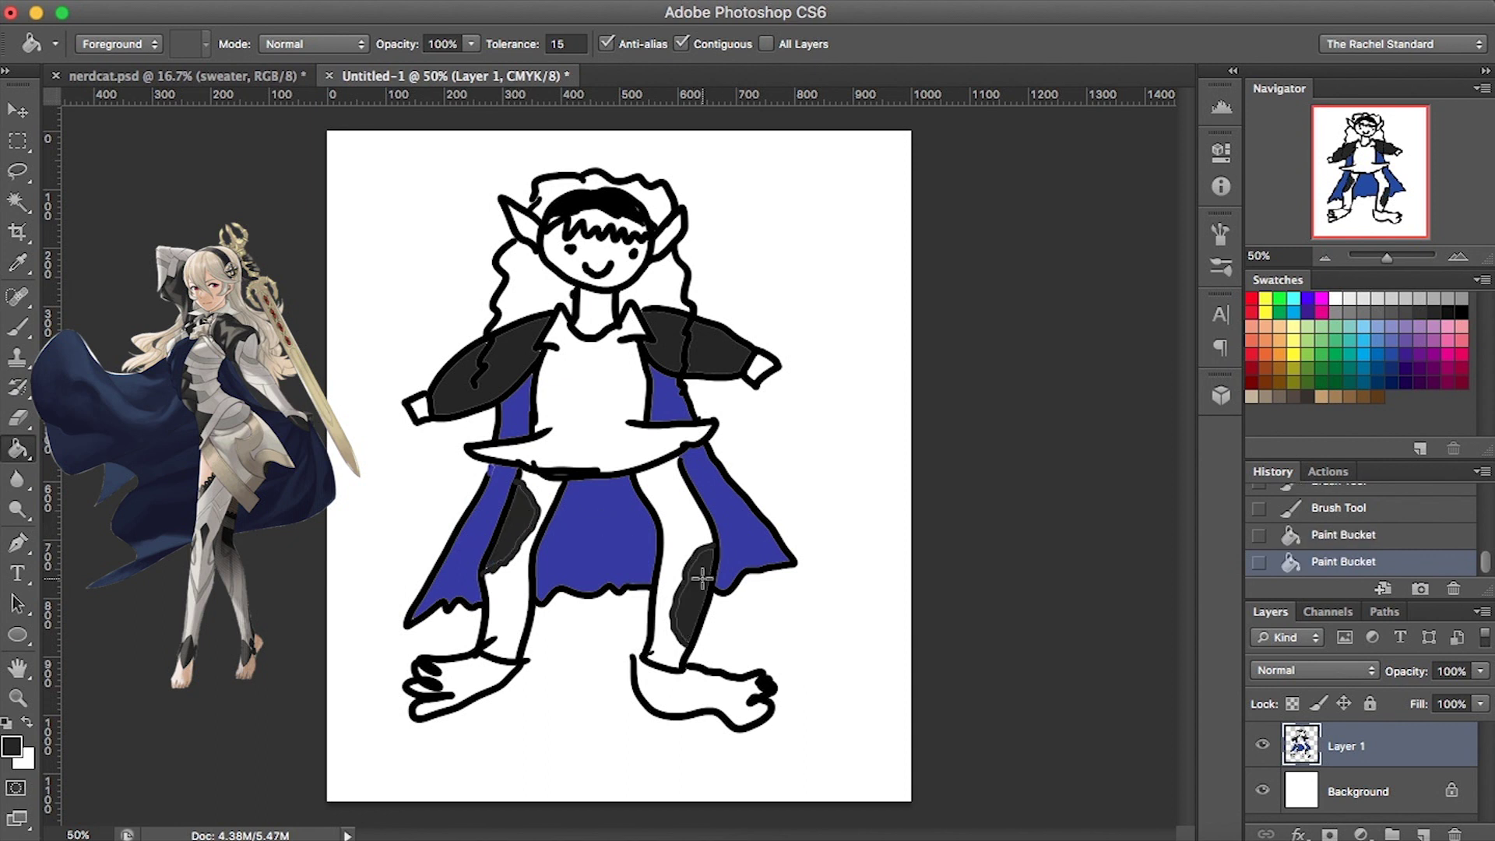
click(1337, 298)
Fill both legs with pale colour, then recolour them with a grey swatch.
click(515, 592)
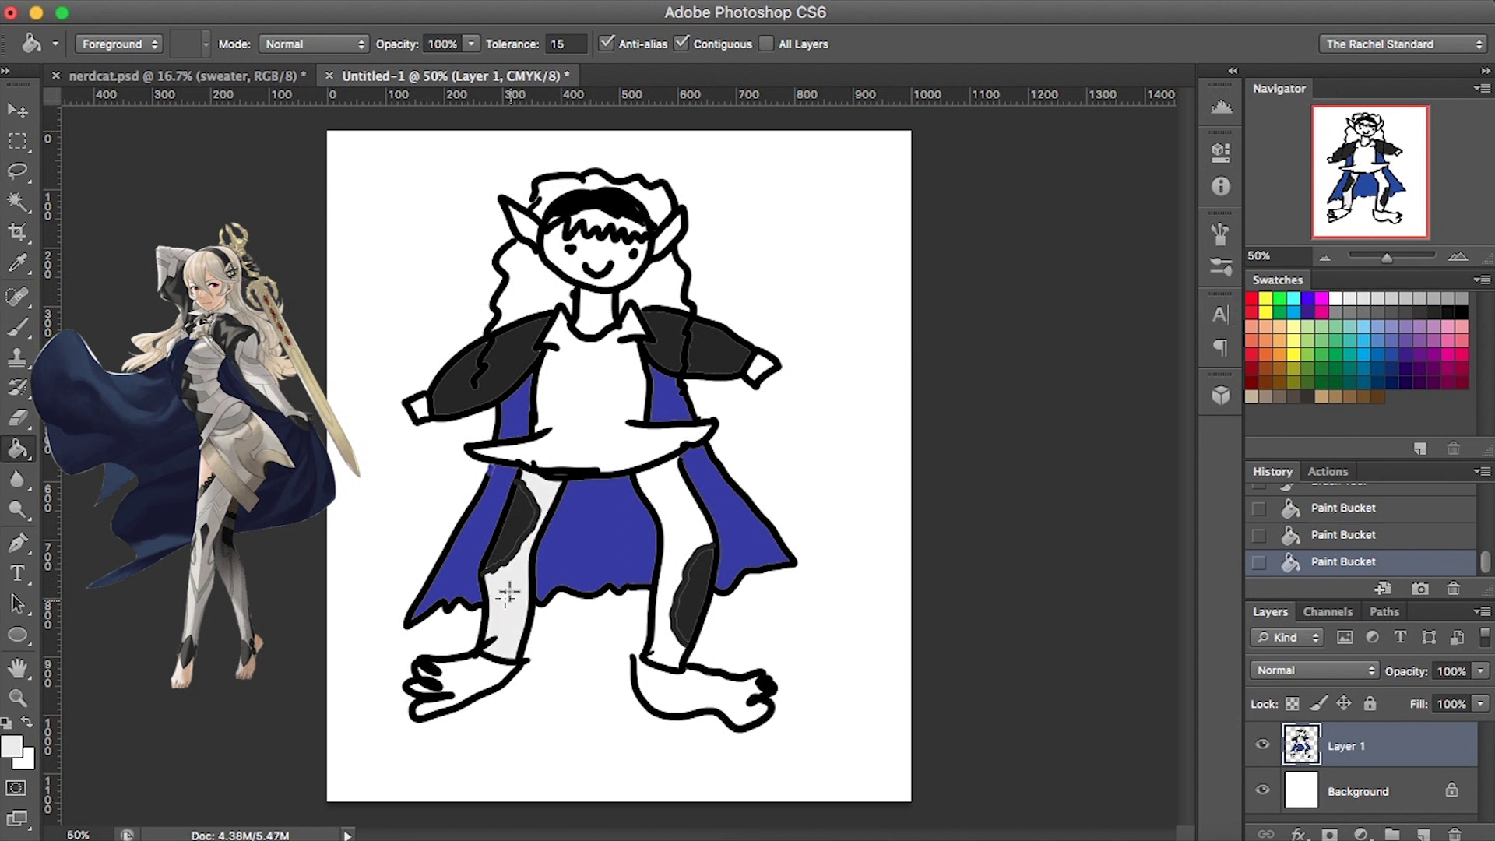
click(679, 514)
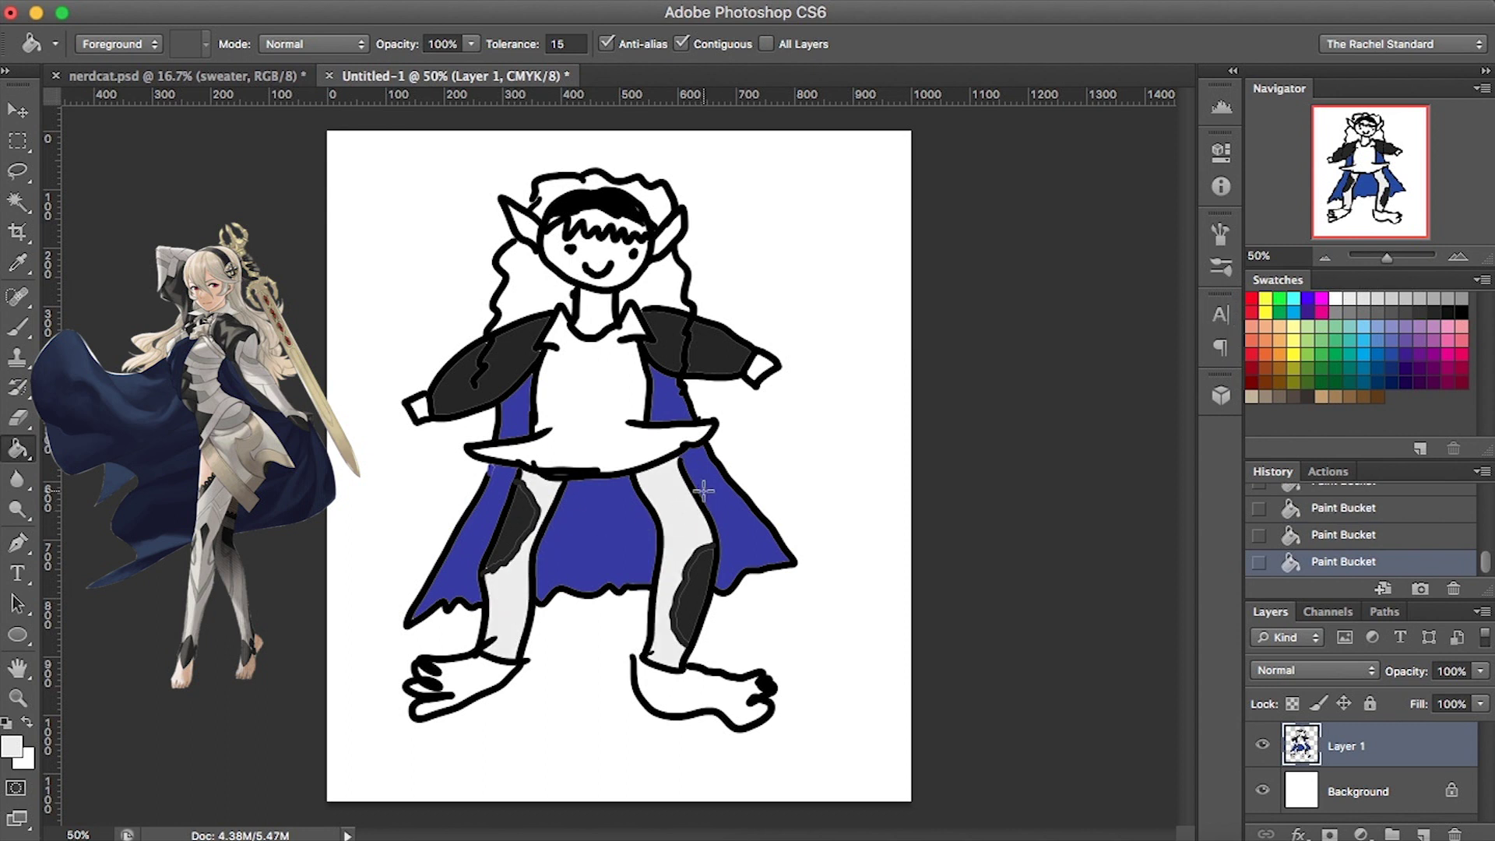
click(1436, 297)
click(508, 589)
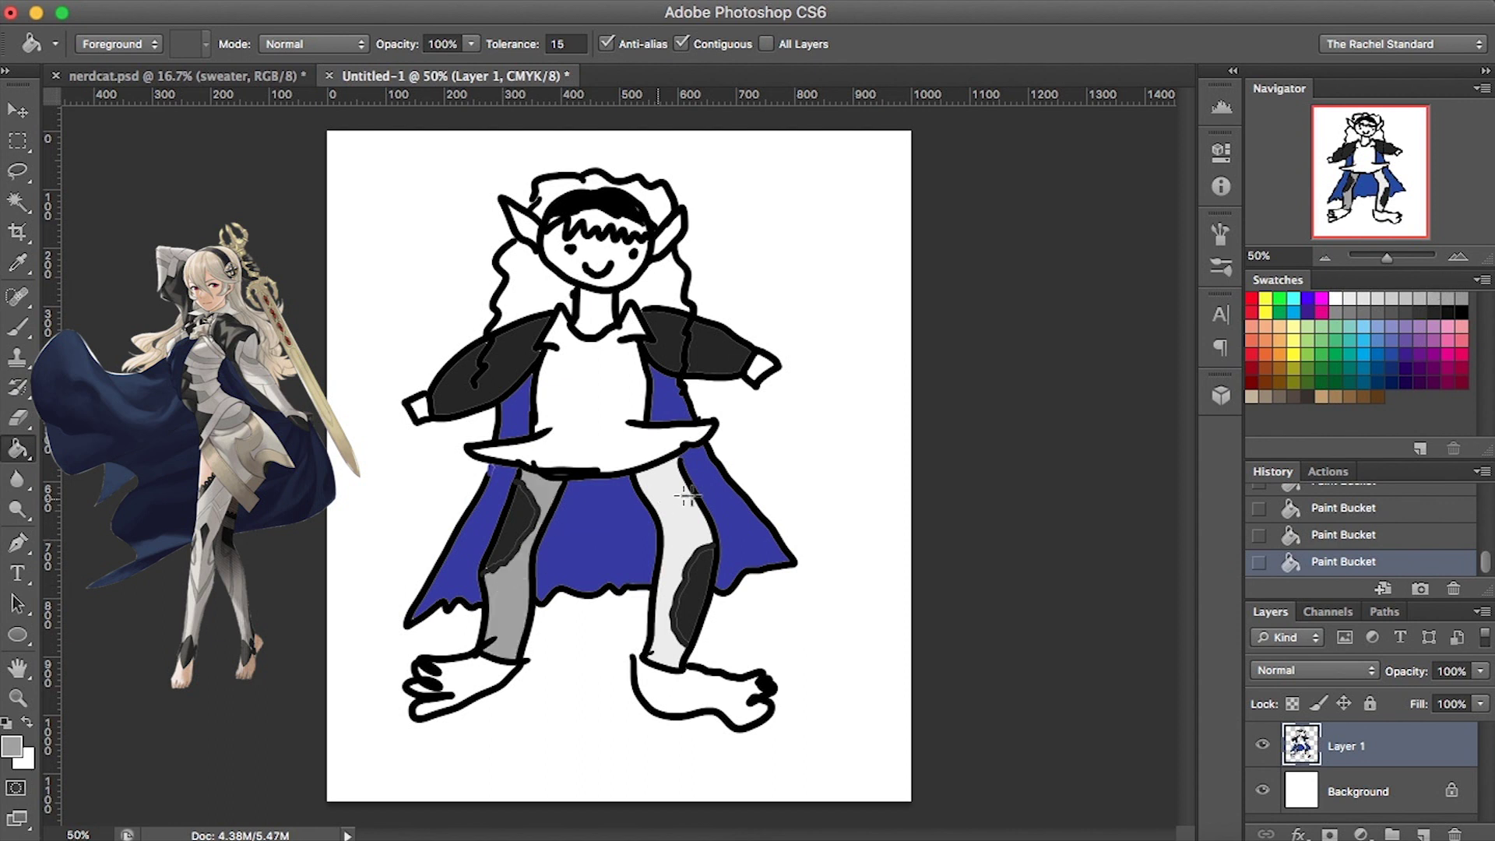
click(682, 527)
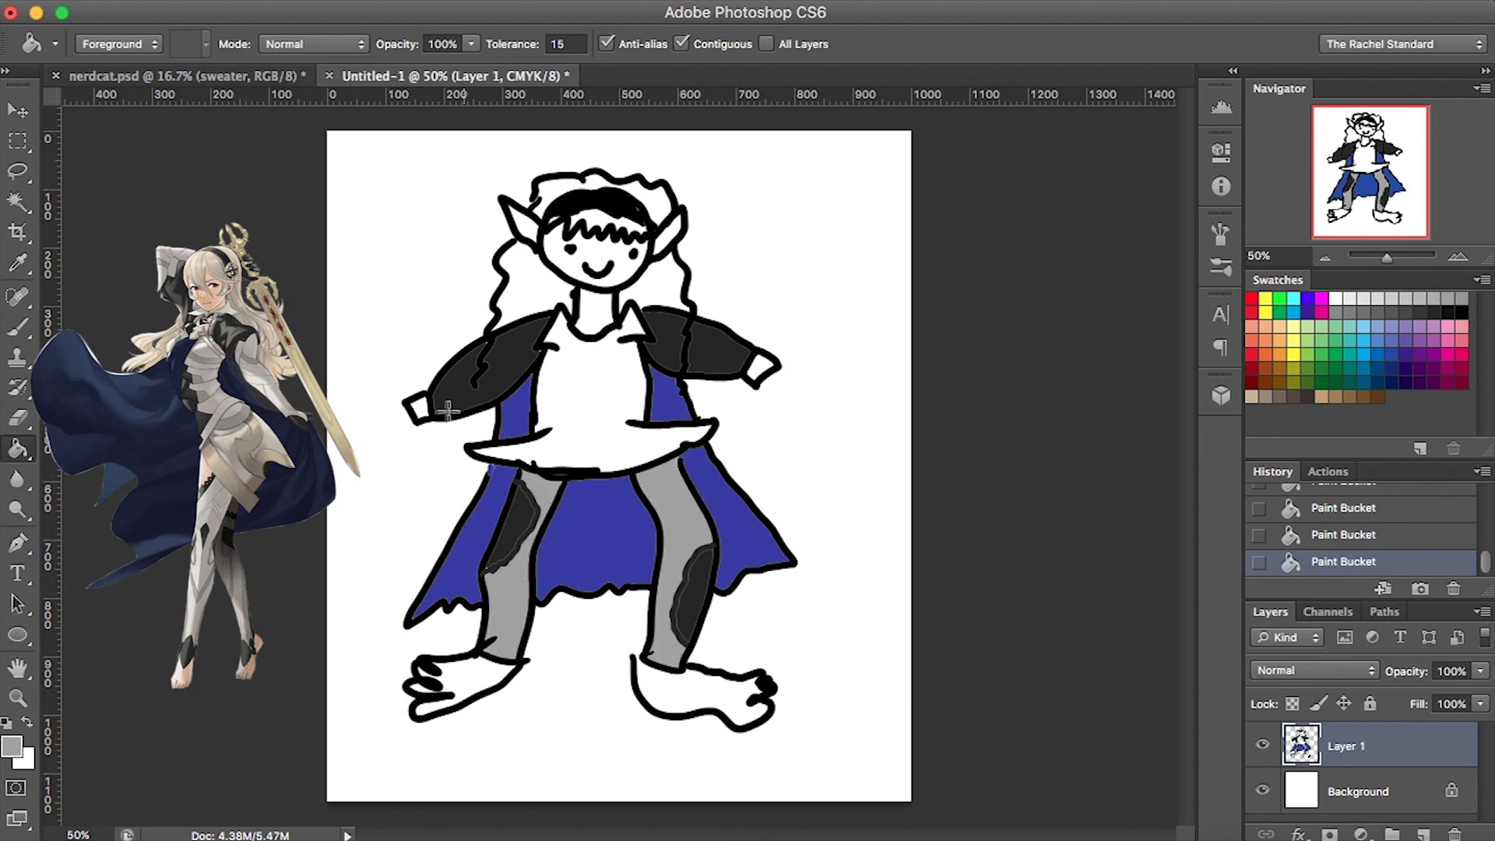
Fill both arm cuffs and the torso with the same grey.
click(419, 409)
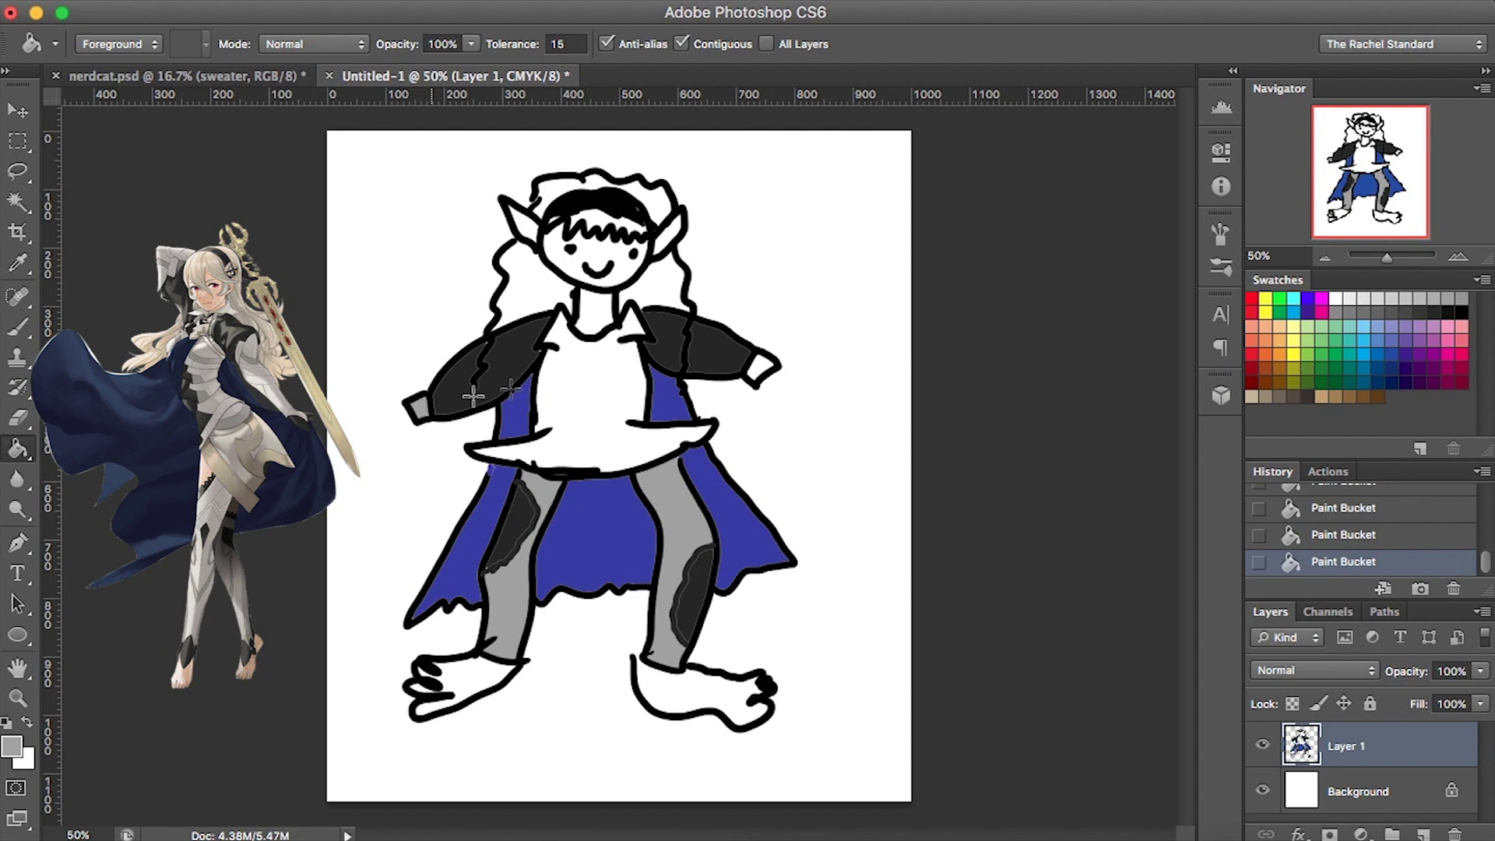
click(760, 370)
click(585, 380)
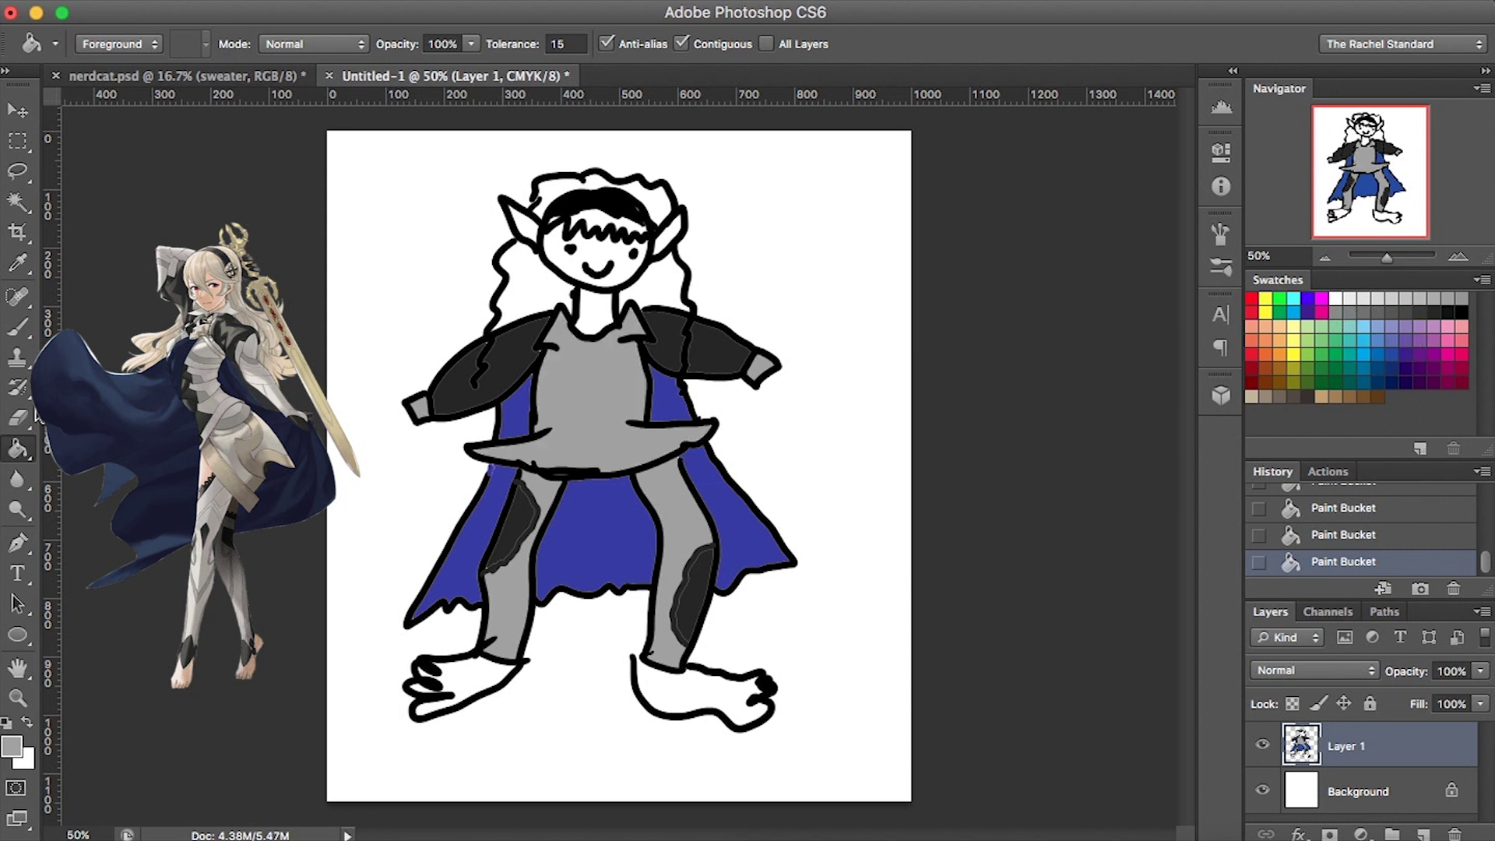
With a black Brush, outline a patch on the chest and one on the lower torso.
click(19, 330)
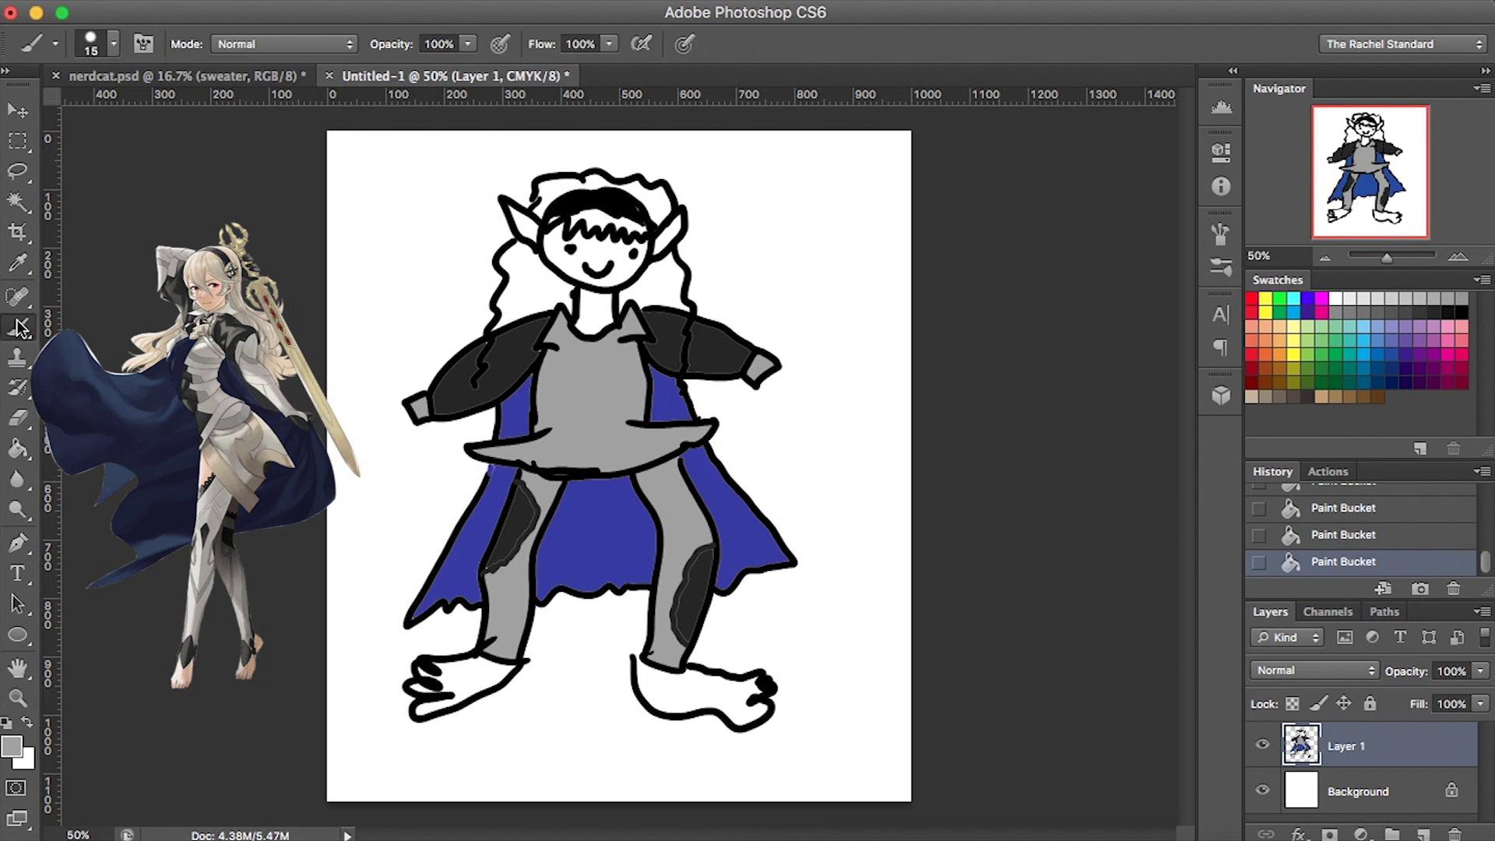
click(1442, 312)
mouse_move(542, 405)
mouse_down()
mouse_move(582, 399)
mouse_move(595, 380)
mouse_move(563, 359)
mouse_move(549, 407)
mouse_up()
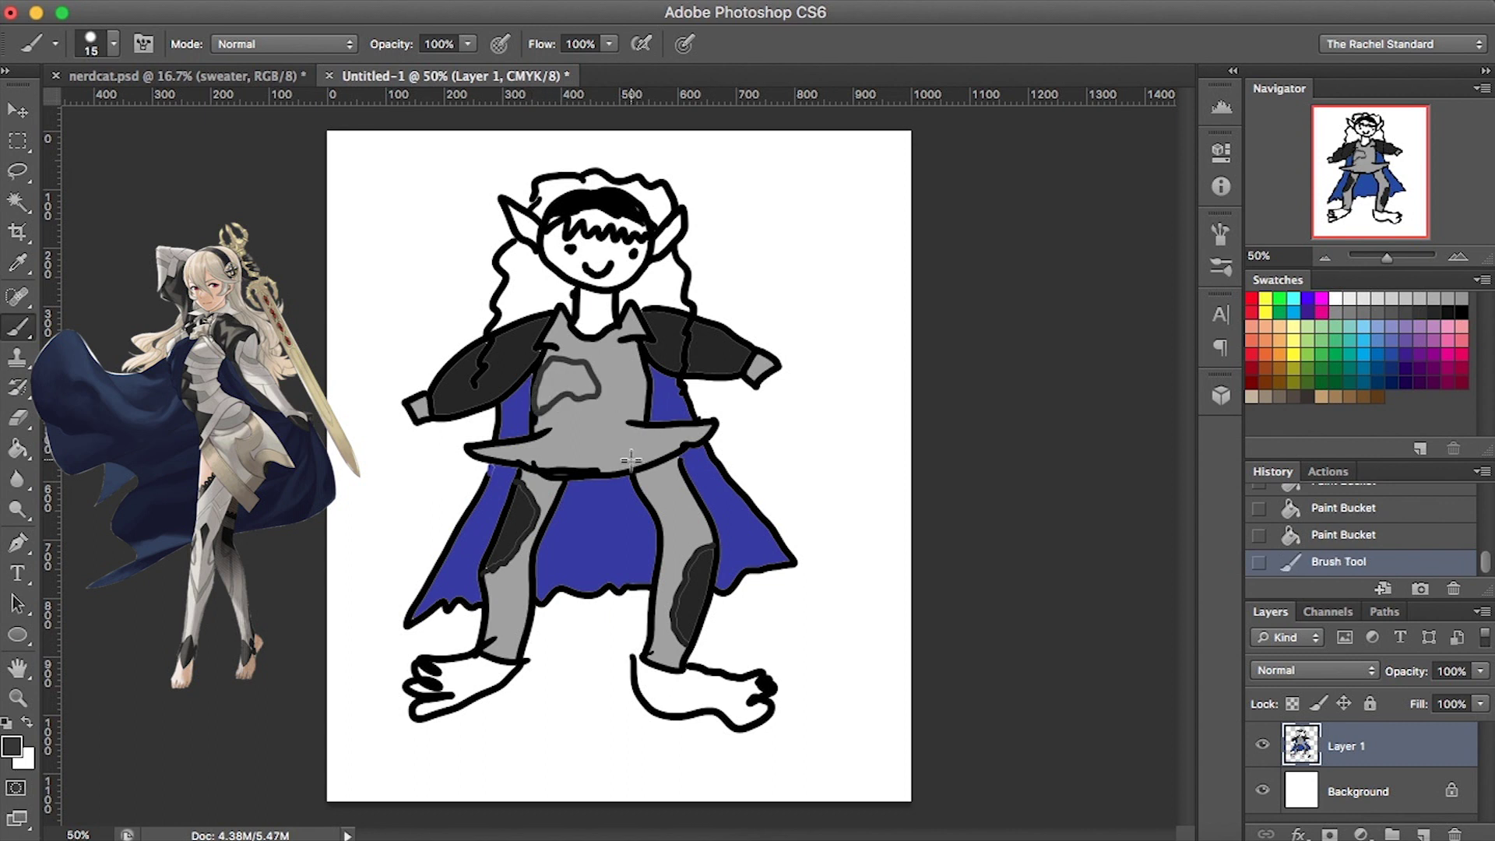
mouse_move(631, 462)
mouse_down()
mouse_move(615, 450)
mouse_move(658, 432)
mouse_move(676, 456)
mouse_move(673, 432)
mouse_up()
Paint Bucket the chest and hip patches dark grey.
click(12, 453)
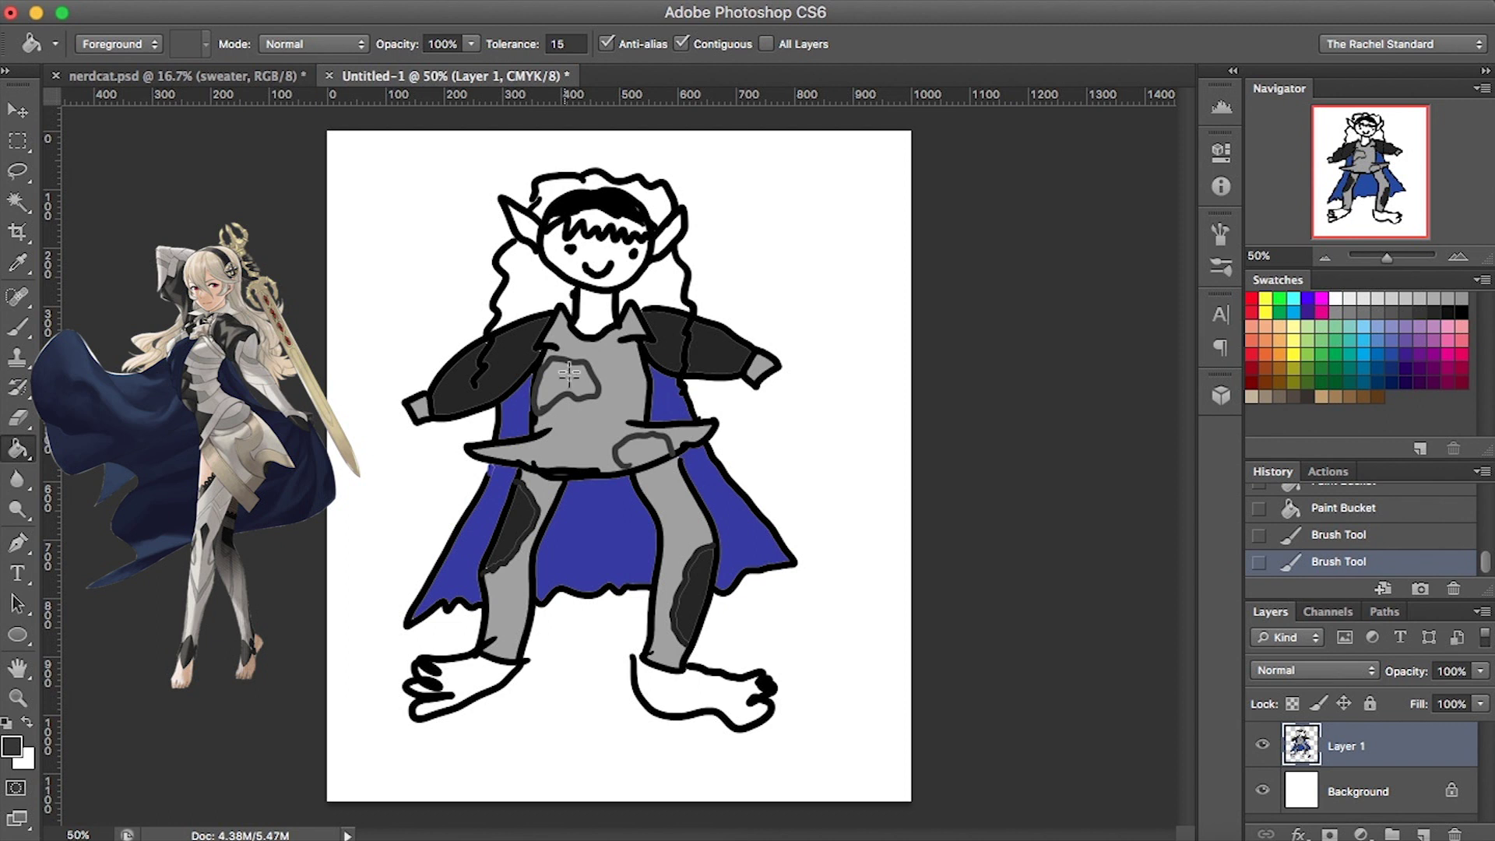
click(568, 379)
click(644, 443)
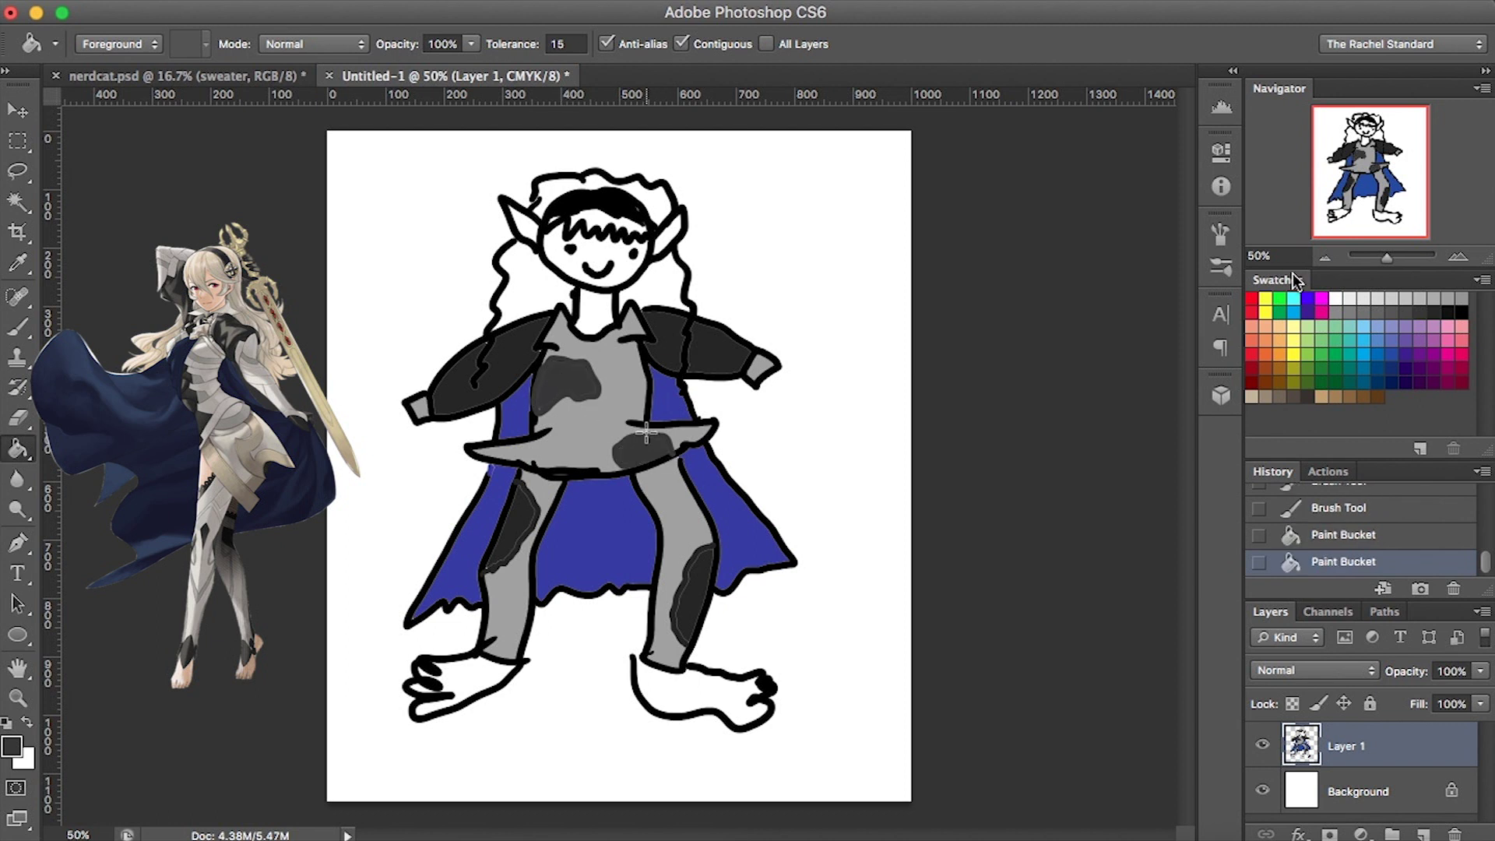
Set the foreground colour to a pale peach skin tone in the Color Picker.
click(1448, 326)
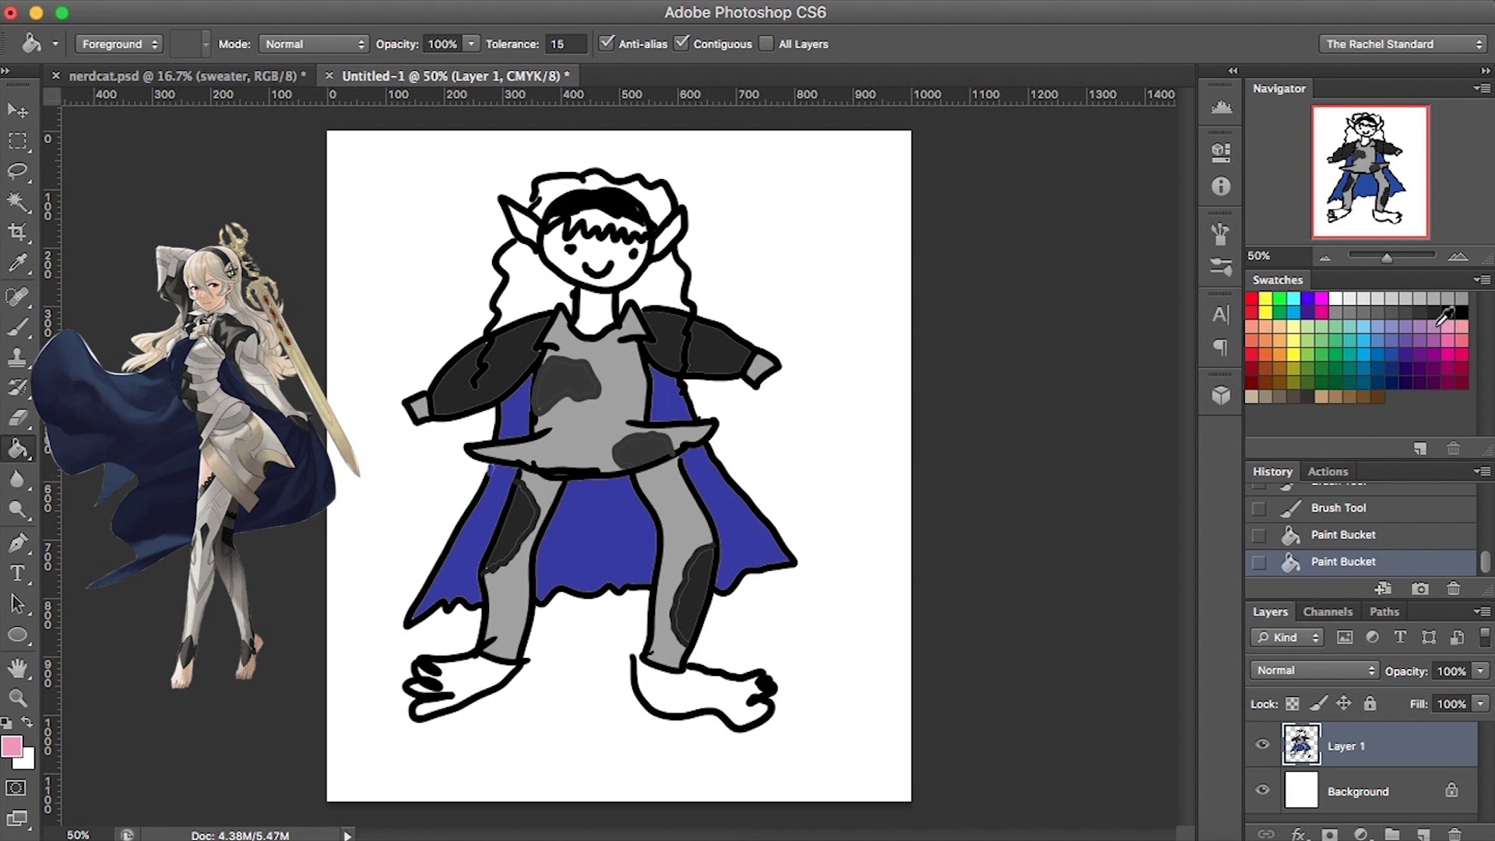
click(14, 746)
drag(1180, 364, 1181, 370)
drag(980, 129, 897, 96)
click(1406, 78)
Fill the left foot, neck and face with peach, close the right foot's gap, and fill it.
click(465, 686)
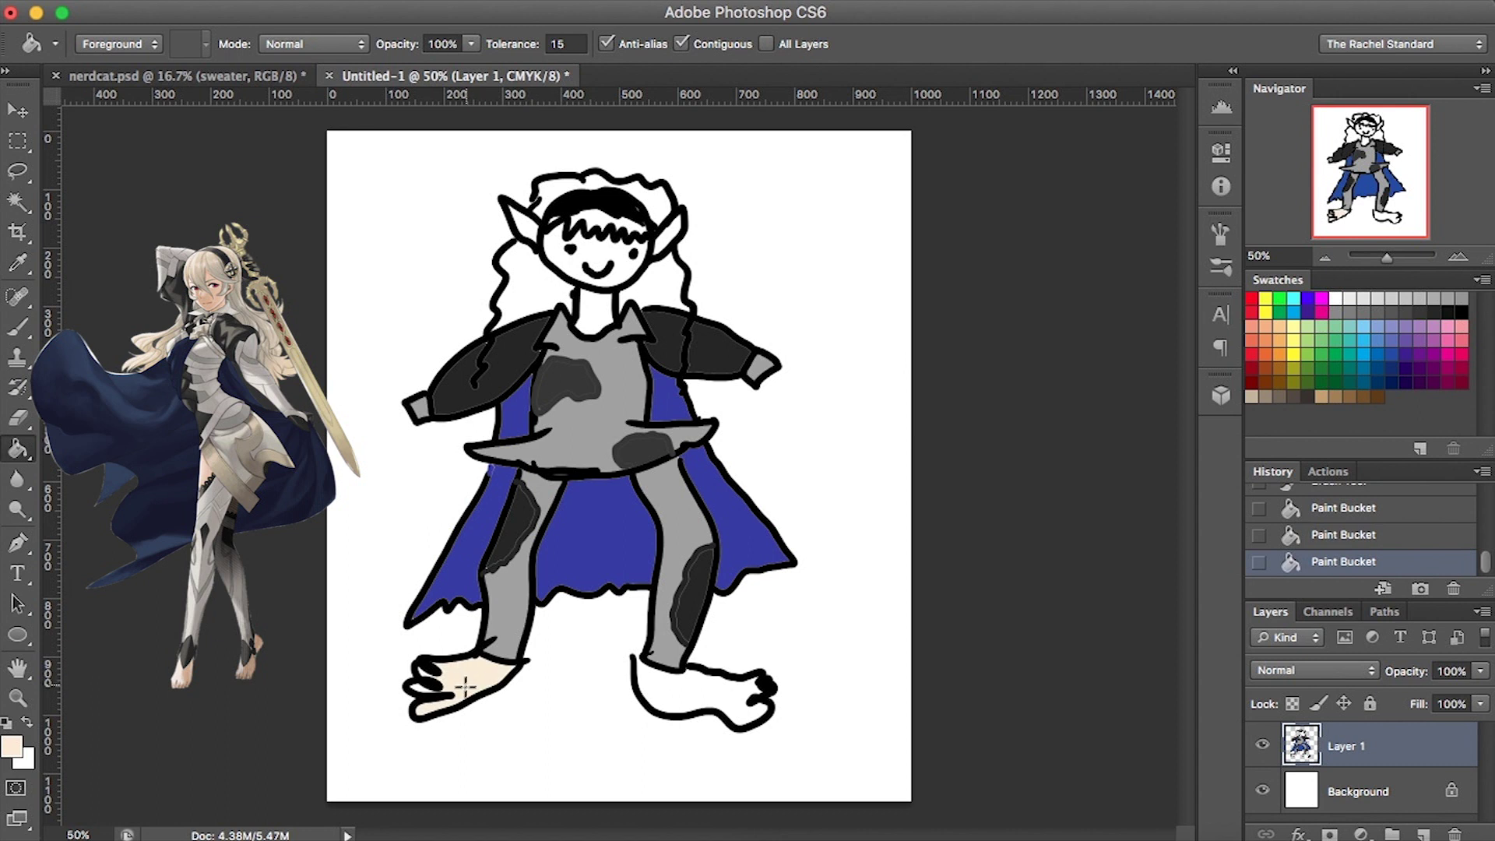
click(592, 311)
click(594, 243)
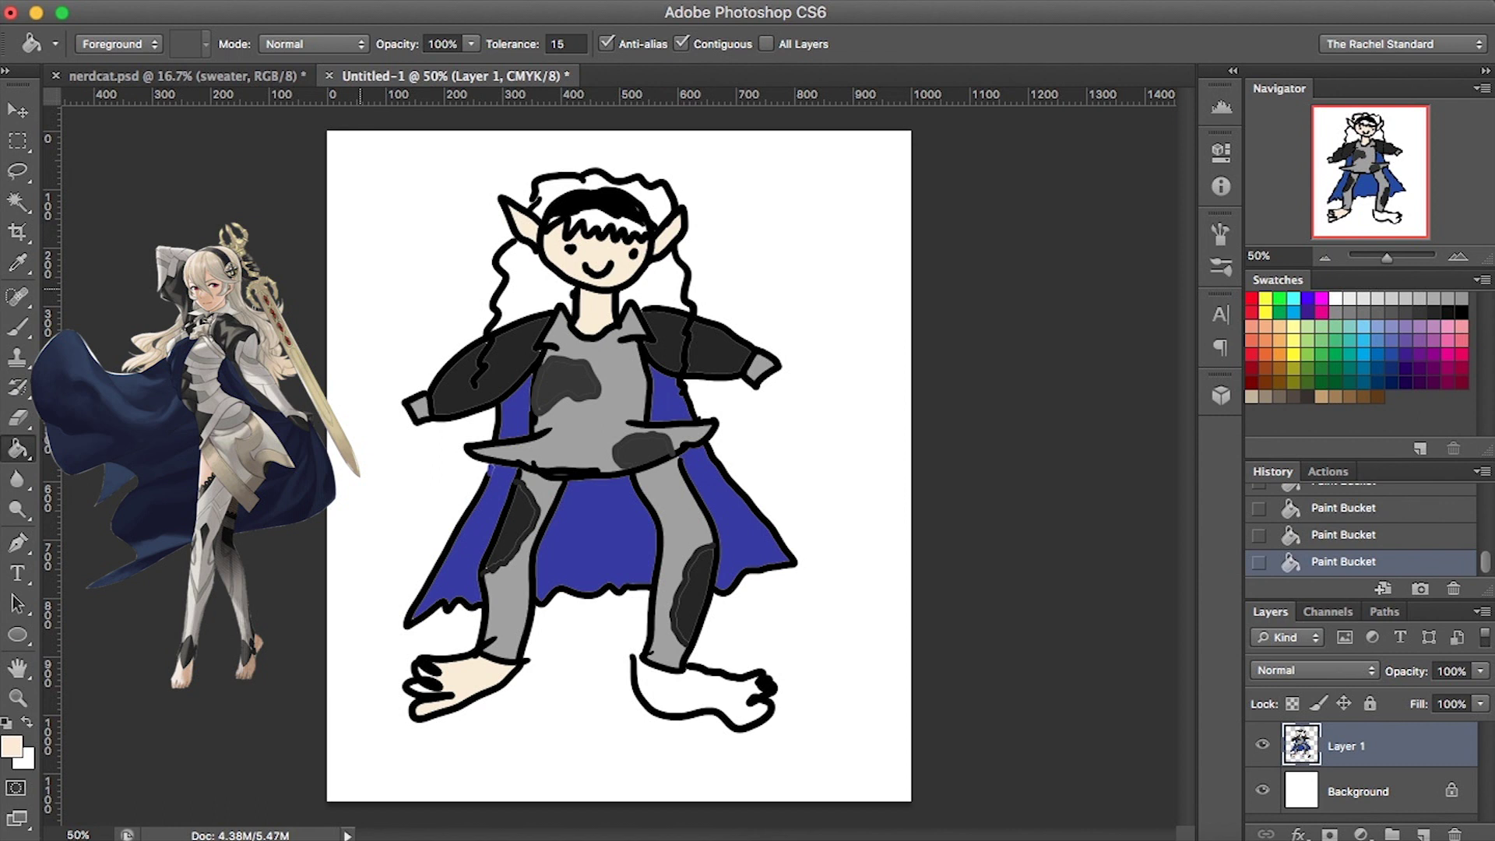
click(19, 335)
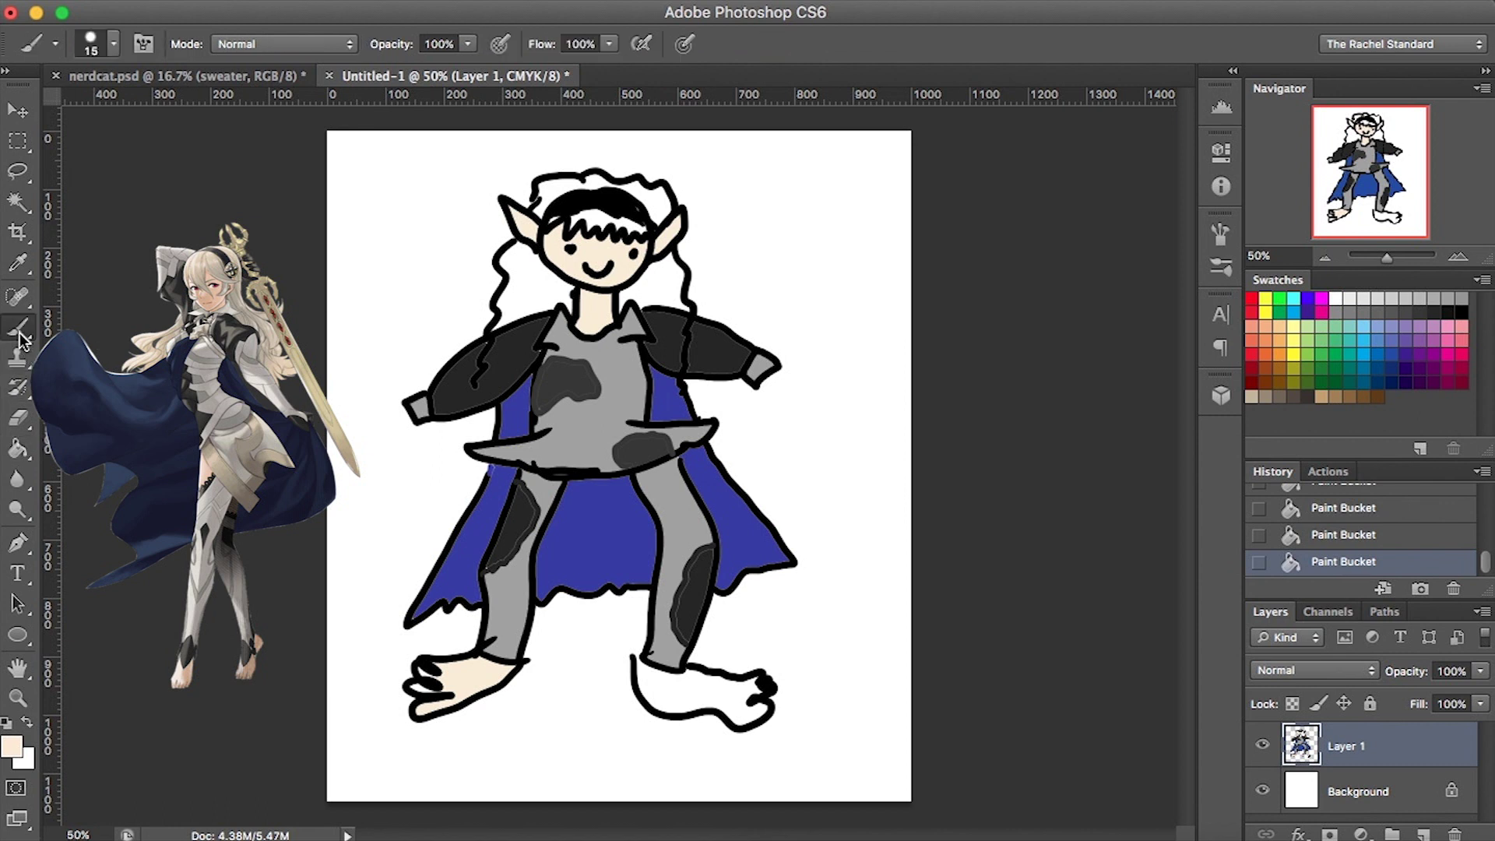
click(634, 660)
click(18, 450)
click(712, 696)
click(710, 689)
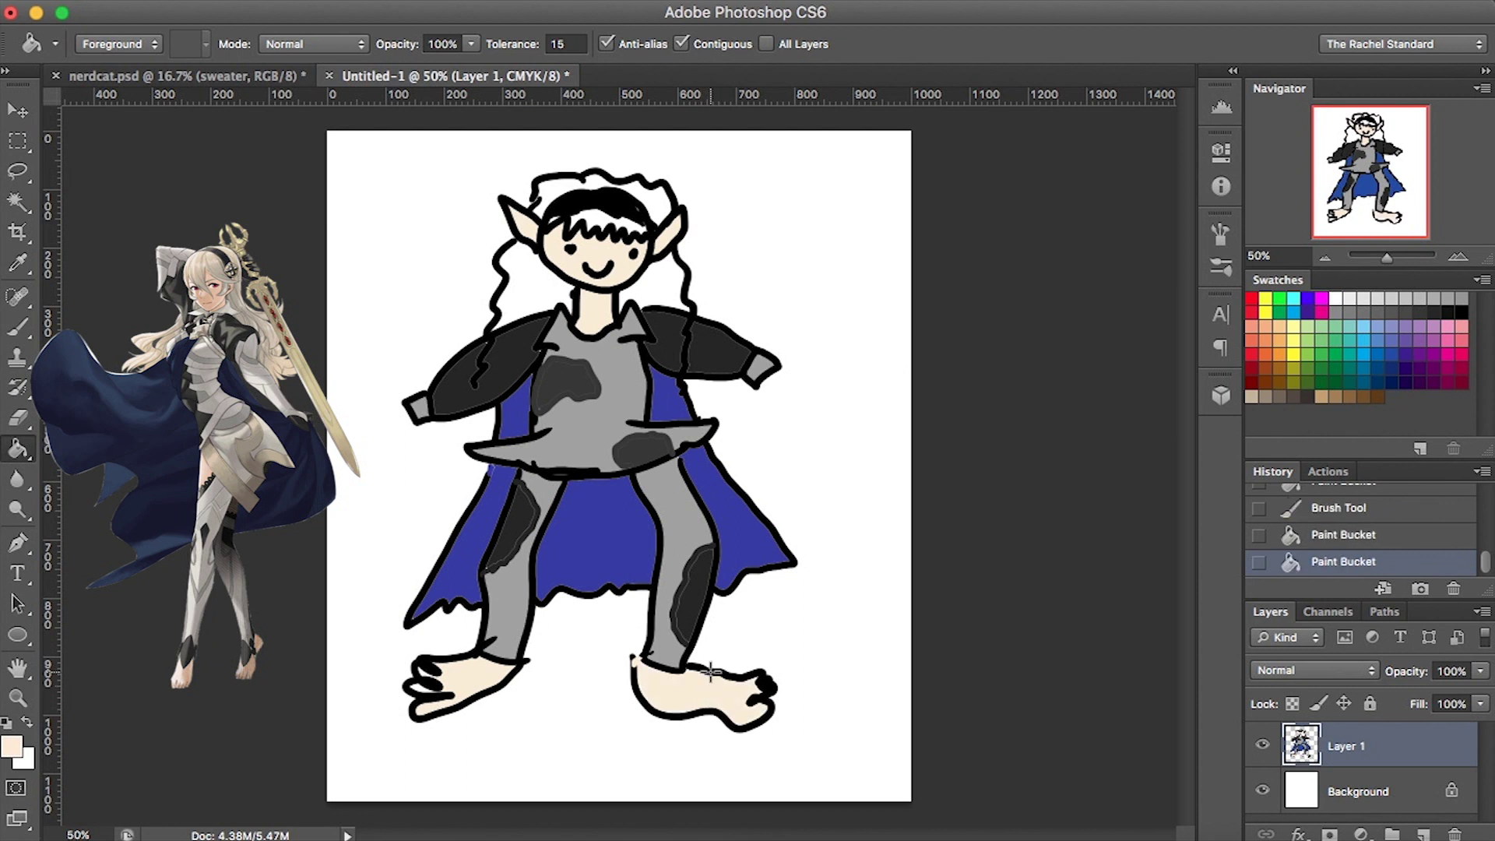
Fill the hair left and right of the face and across the head top with tan.
click(1322, 397)
click(520, 289)
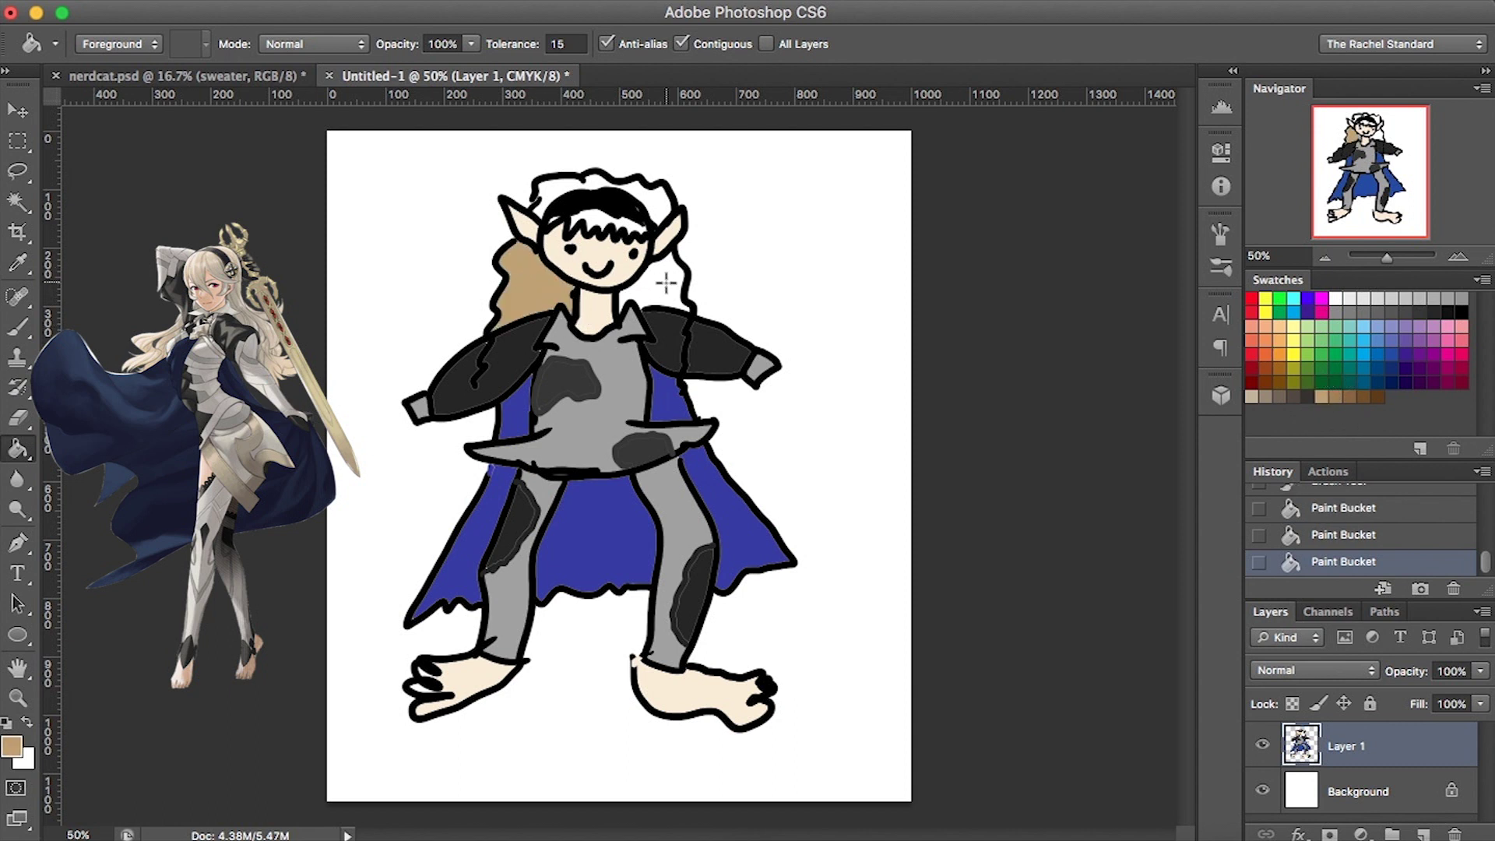
click(662, 286)
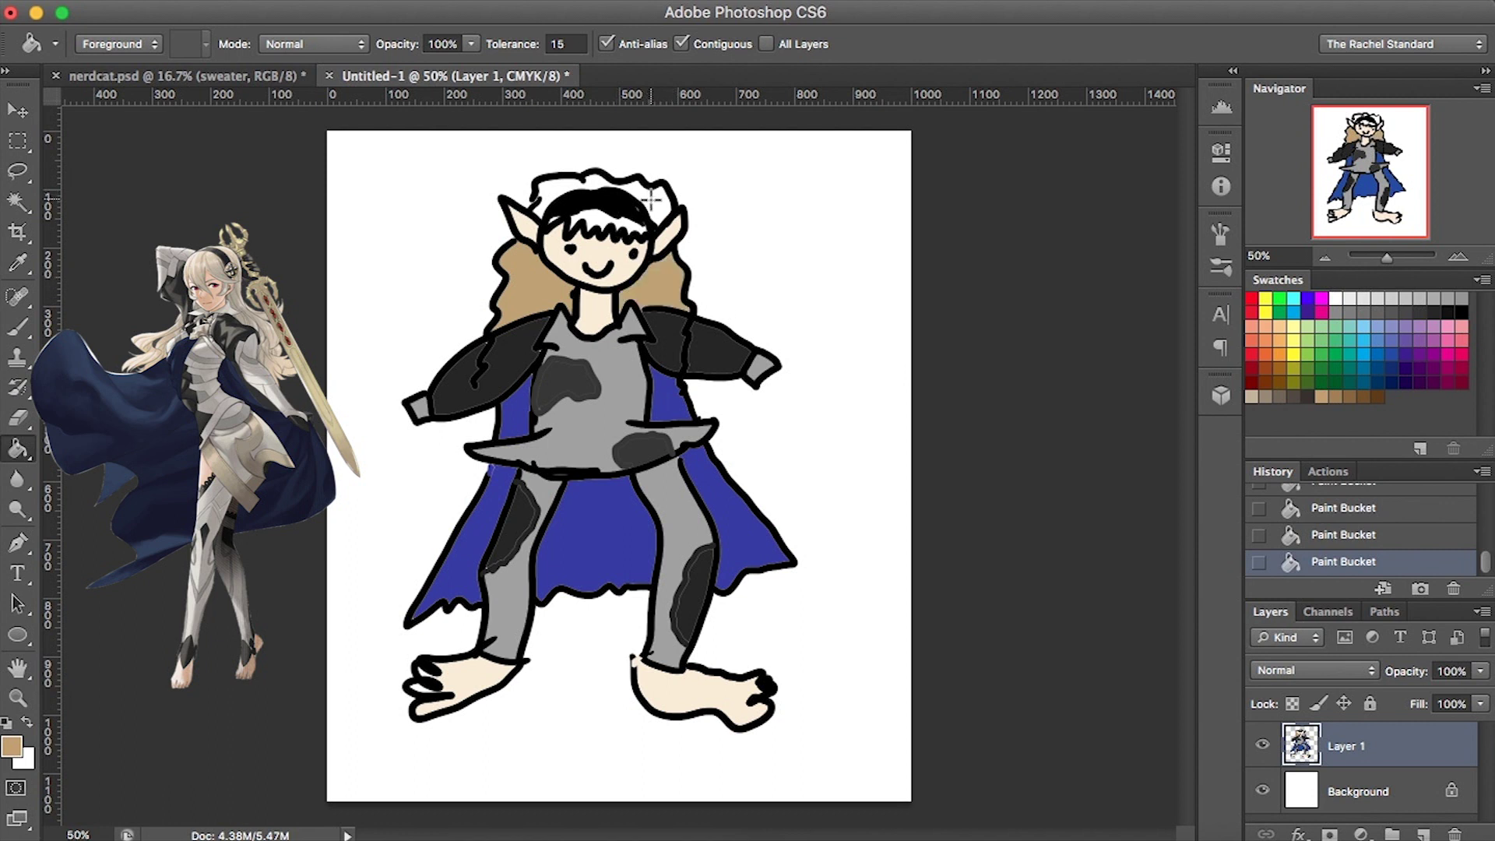
click(651, 200)
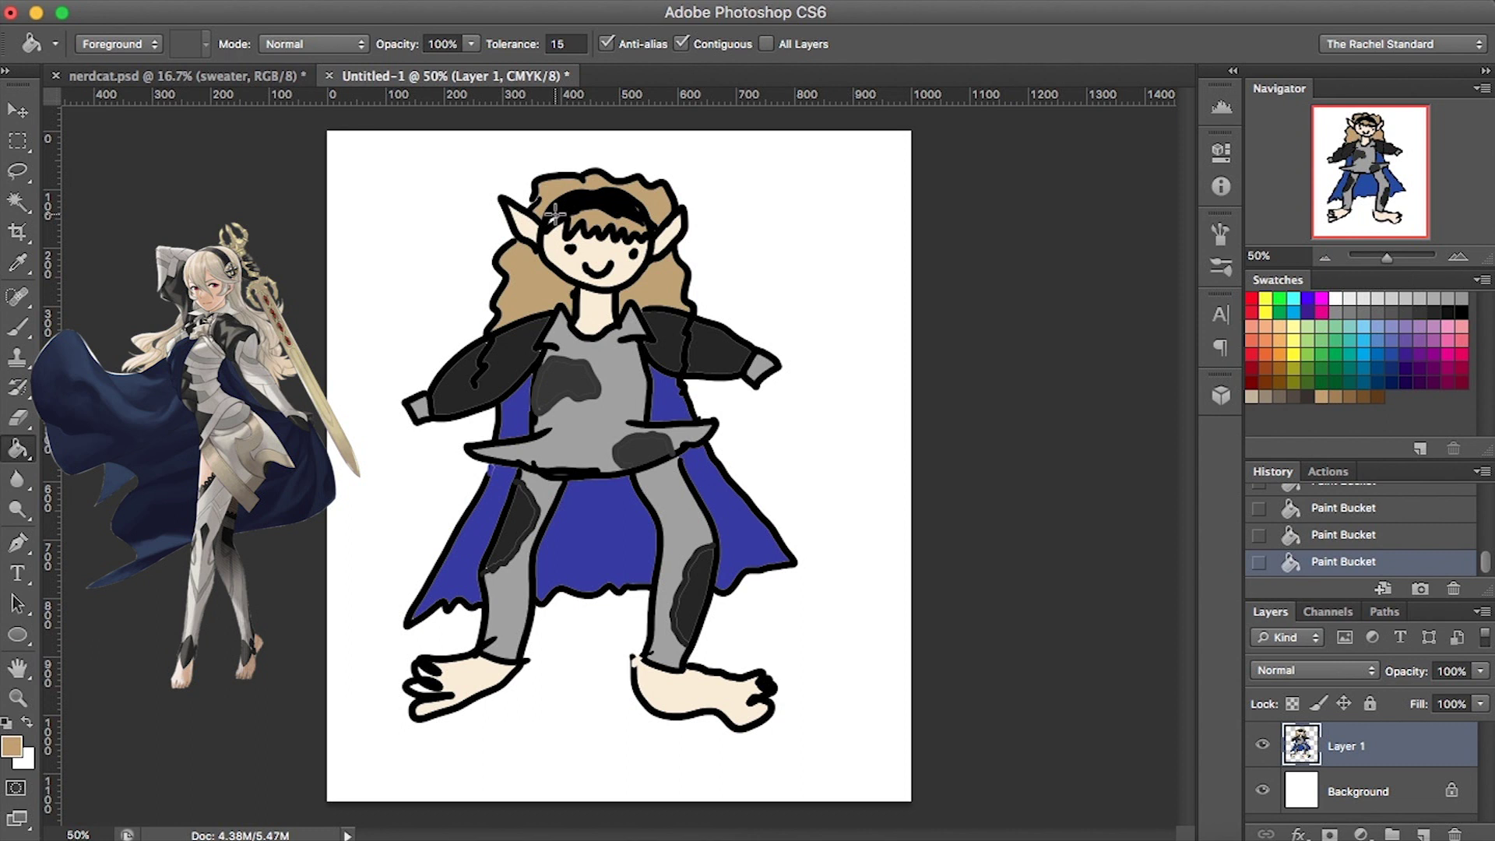
Brush a red dot on each cheek, then set the paint colour back to black.
click(23, 333)
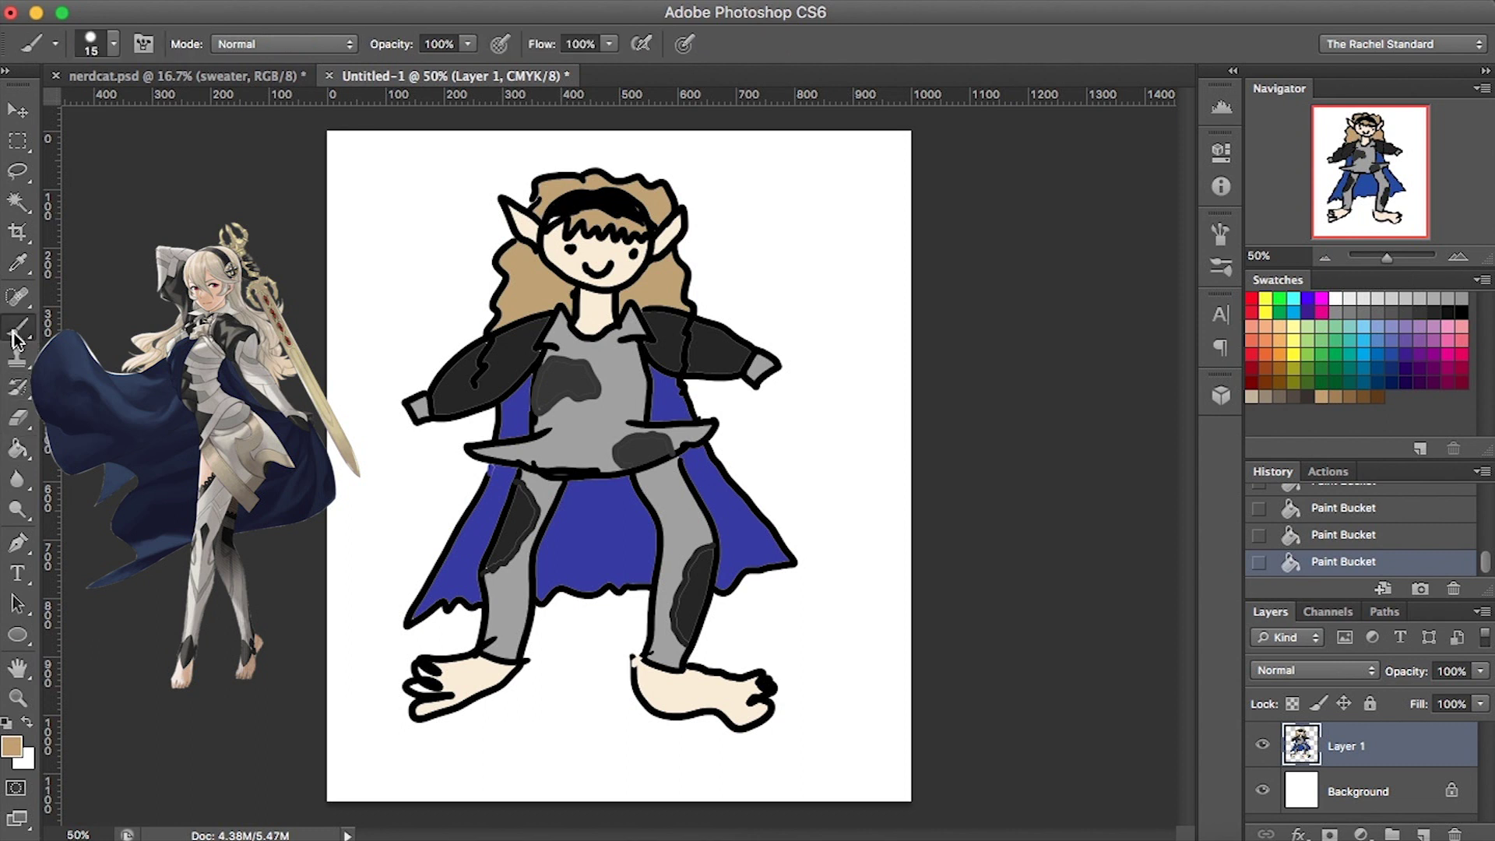
click(1251, 298)
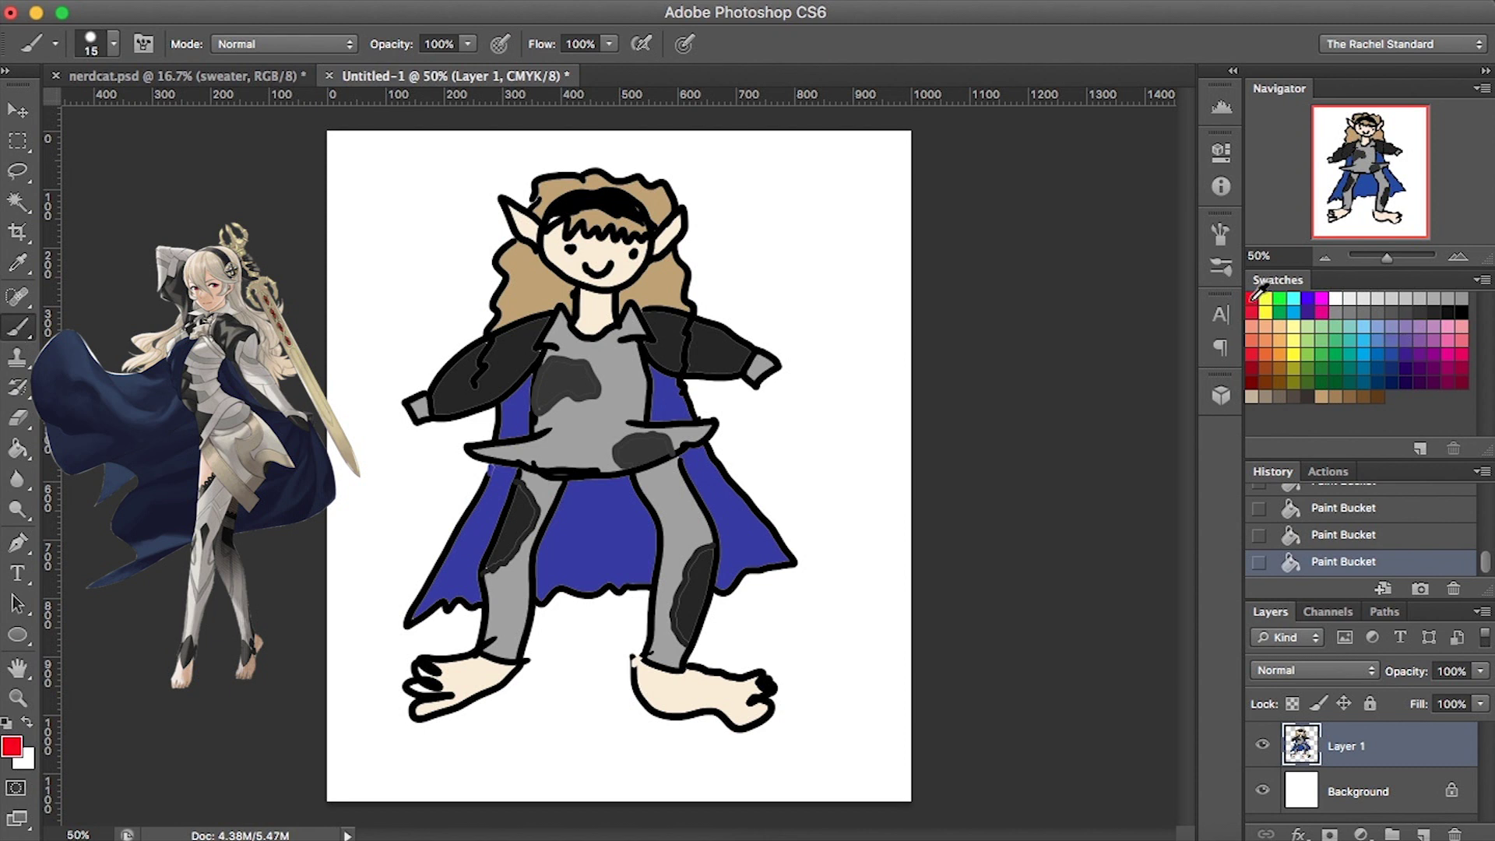
click(572, 249)
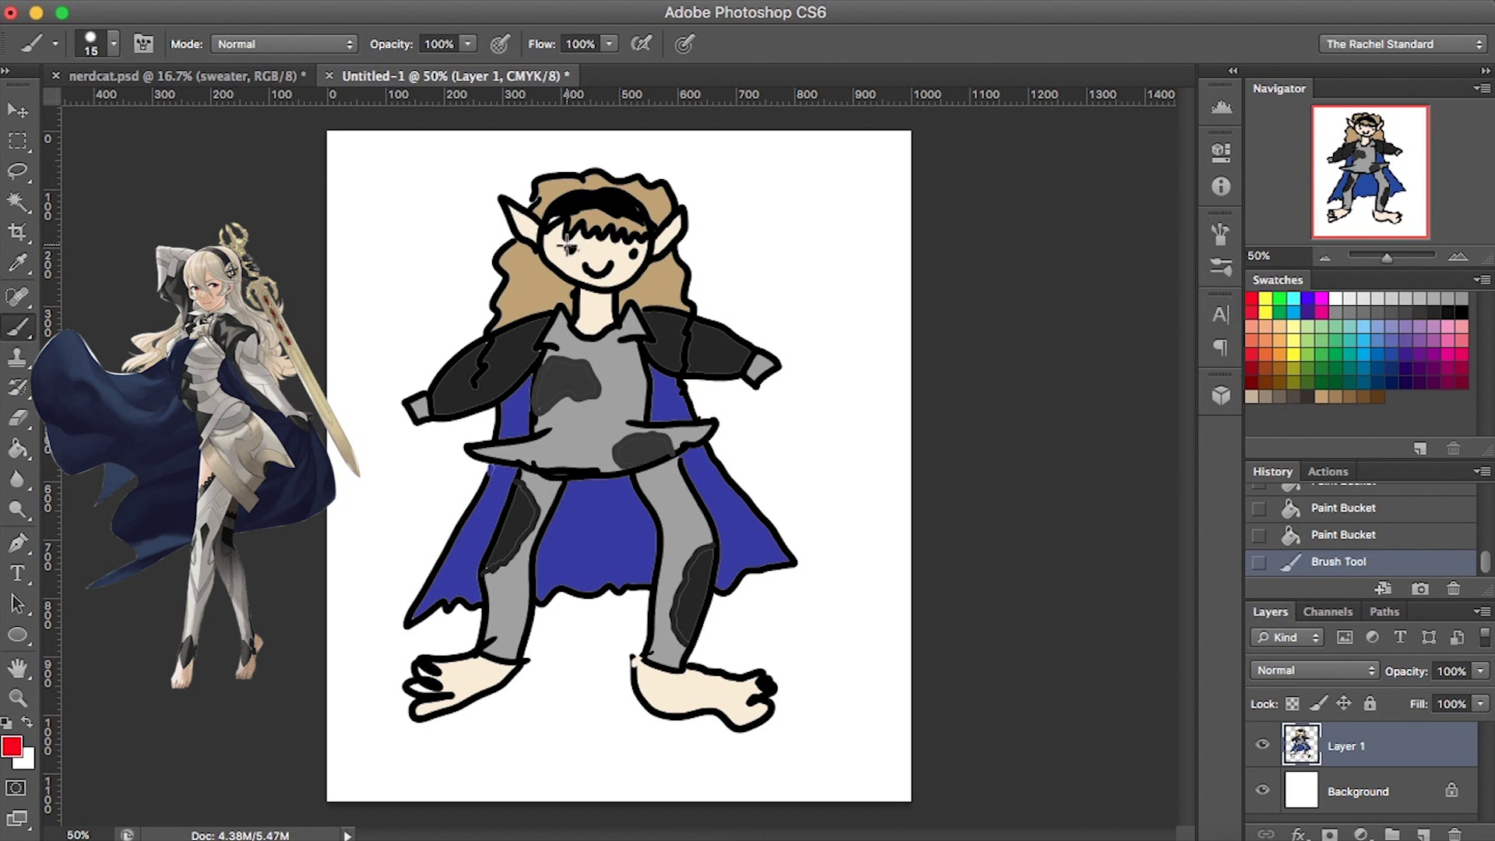
click(633, 254)
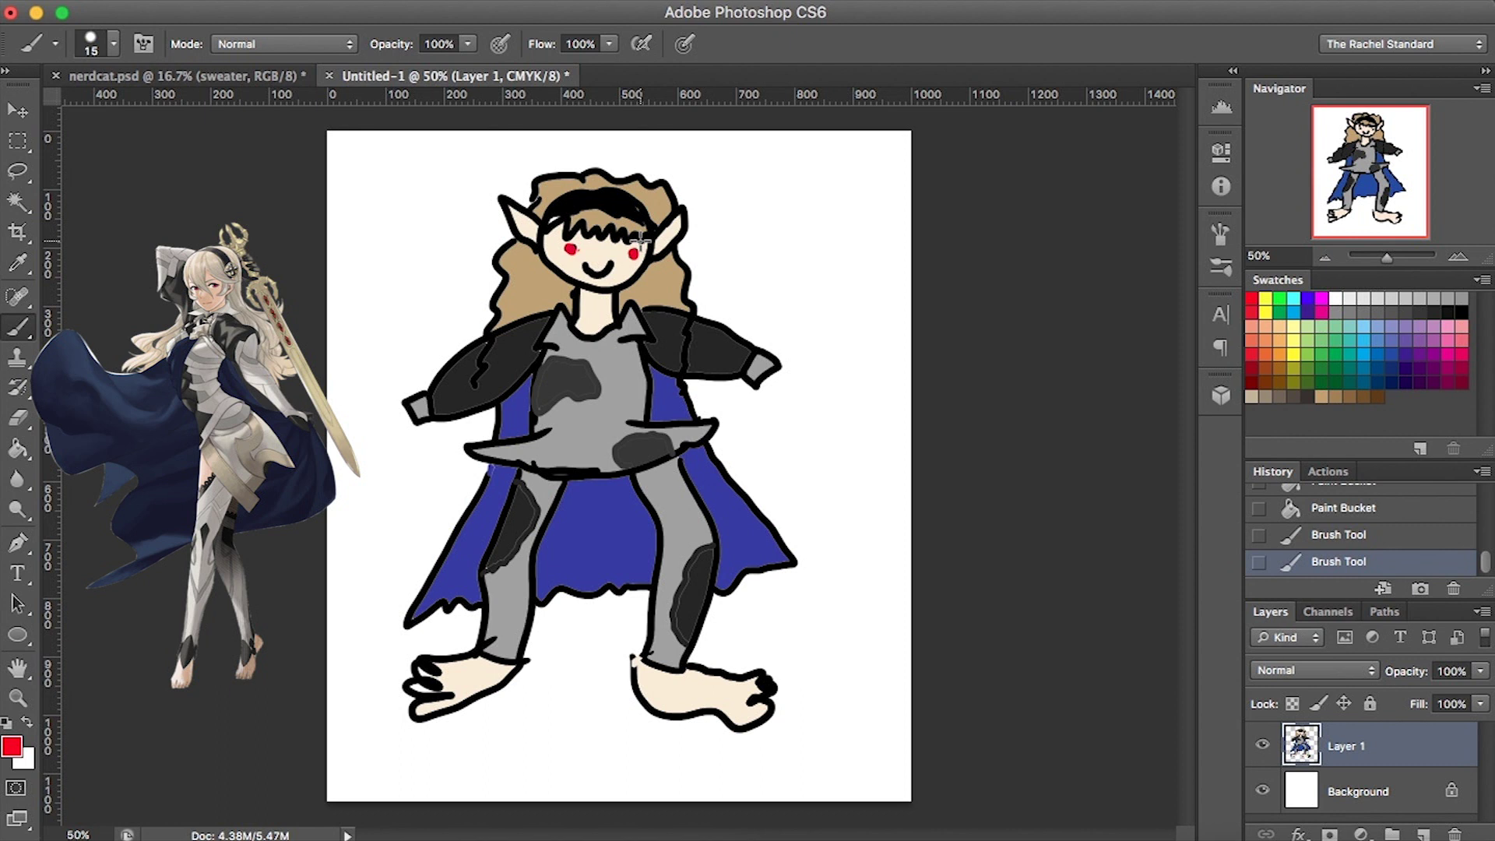
click(1456, 306)
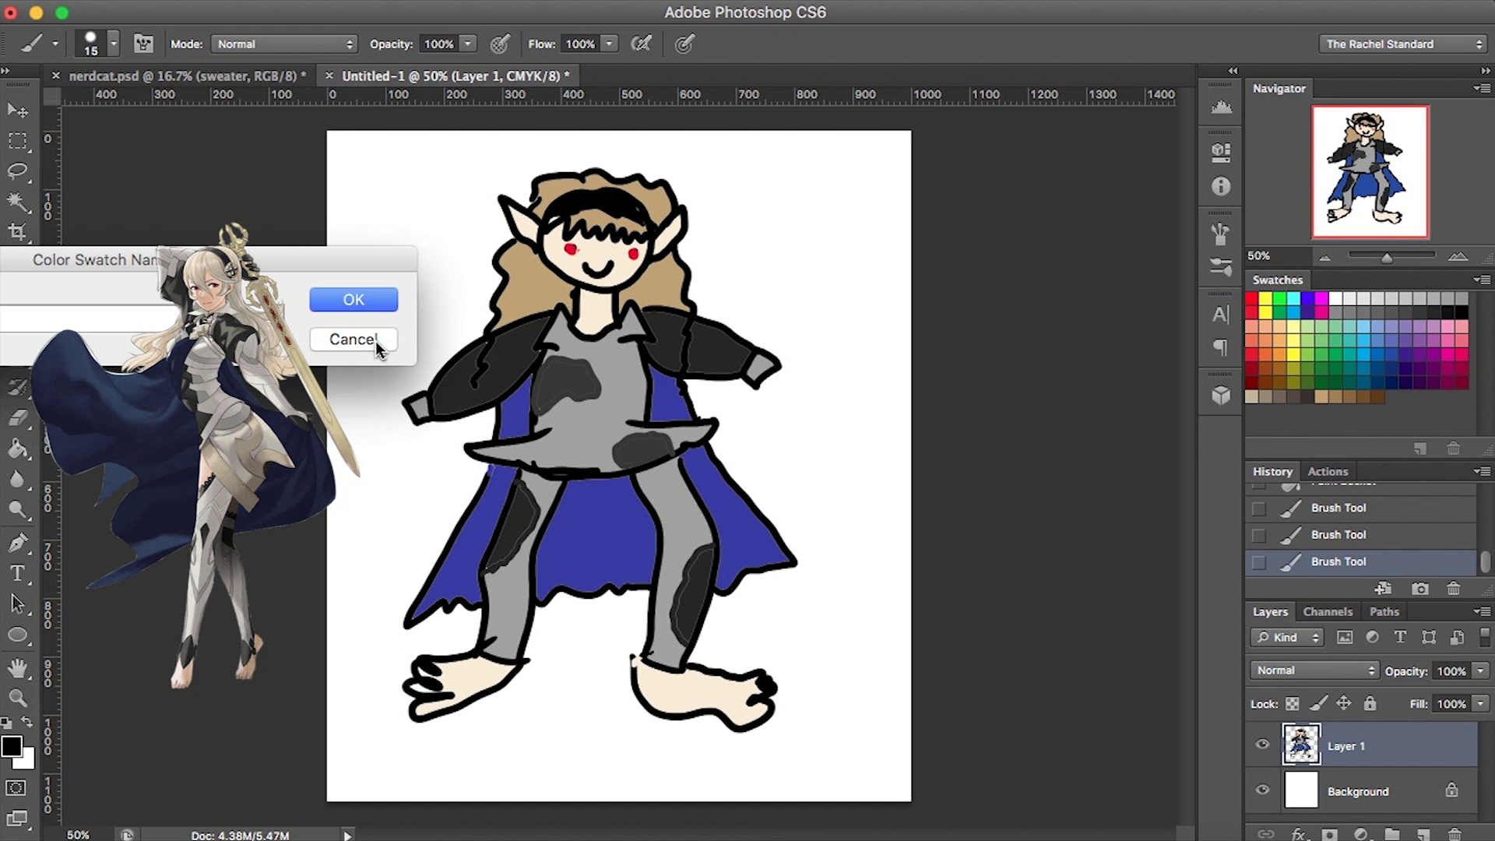
Dismiss the swatch-naming prompt and retouch the black outlines atop both feet.
click(383, 308)
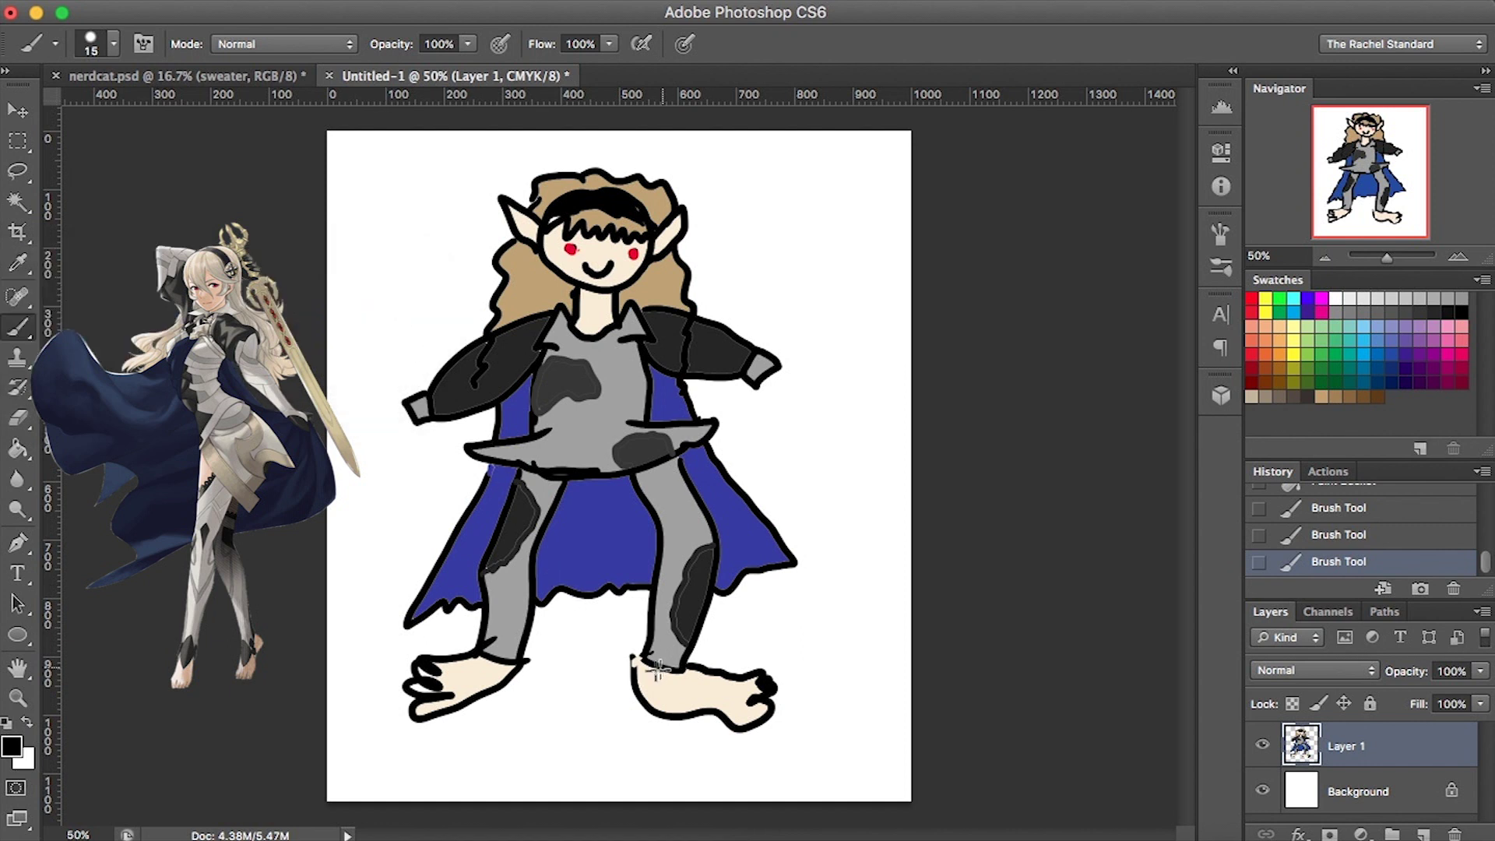
drag(639, 662, 640, 658)
drag(658, 674, 668, 675)
drag(488, 673, 496, 667)
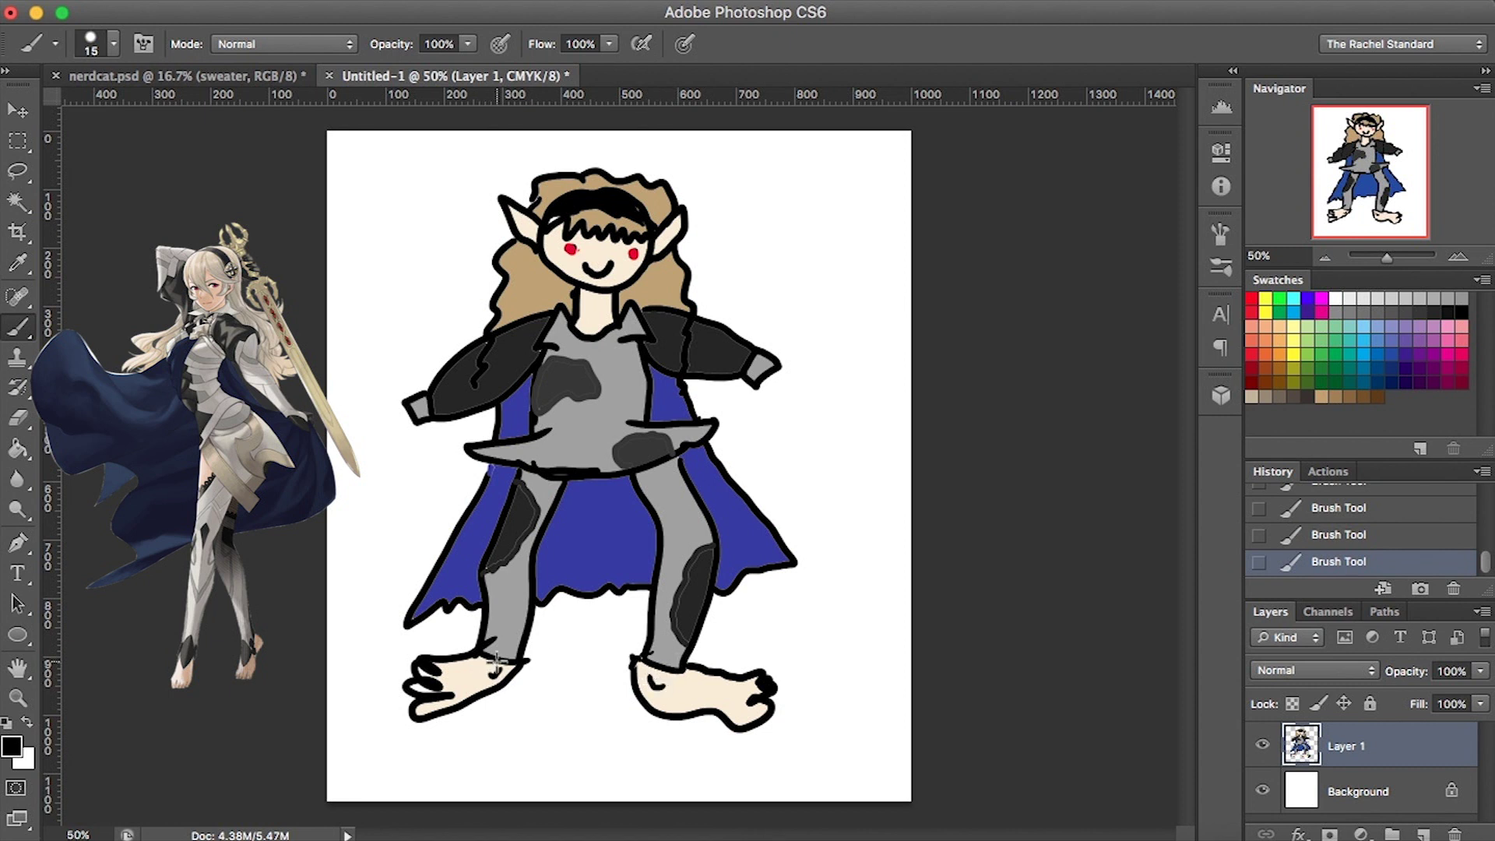